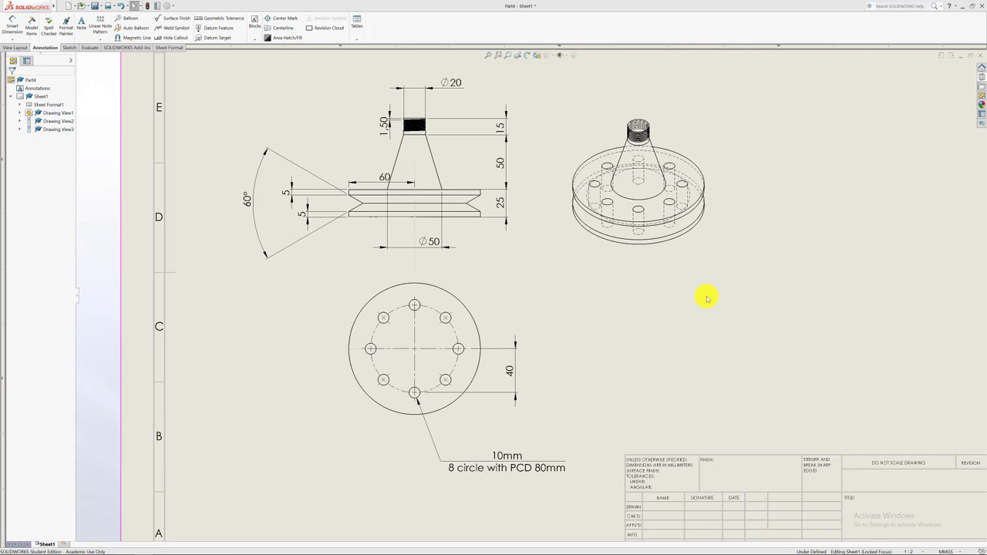
- Create a new part document and show the three reference planes
click(66, 5)
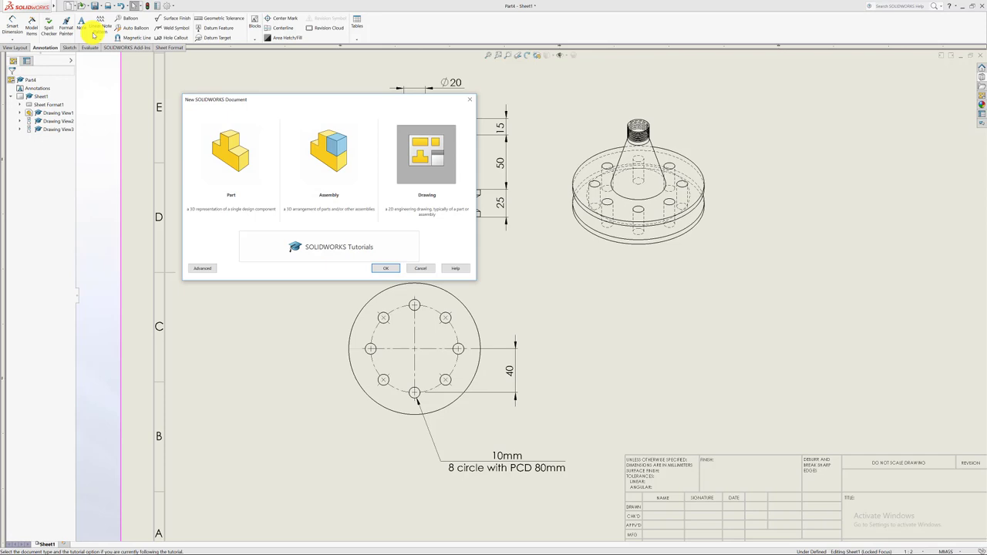
click(231, 153)
click(386, 268)
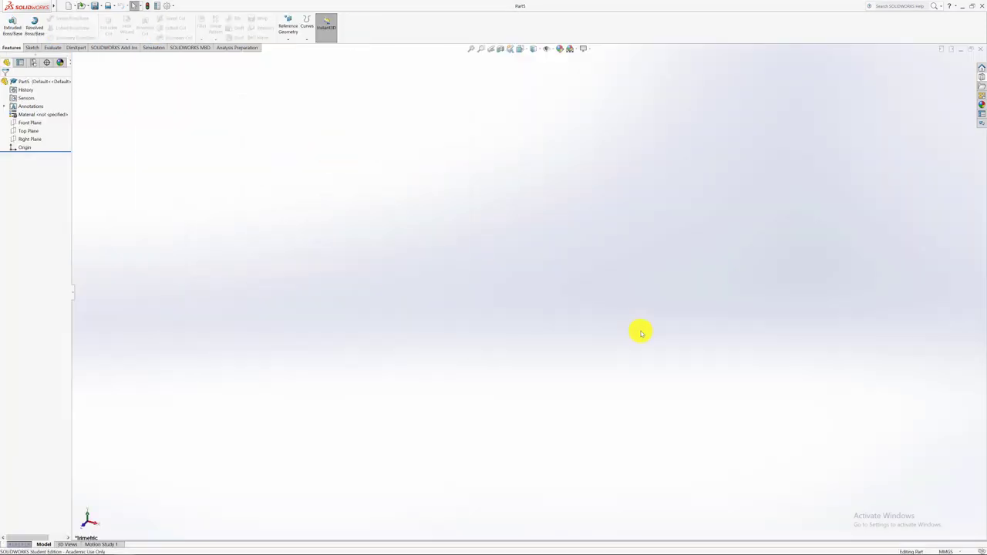
click(555, 51)
click(552, 63)
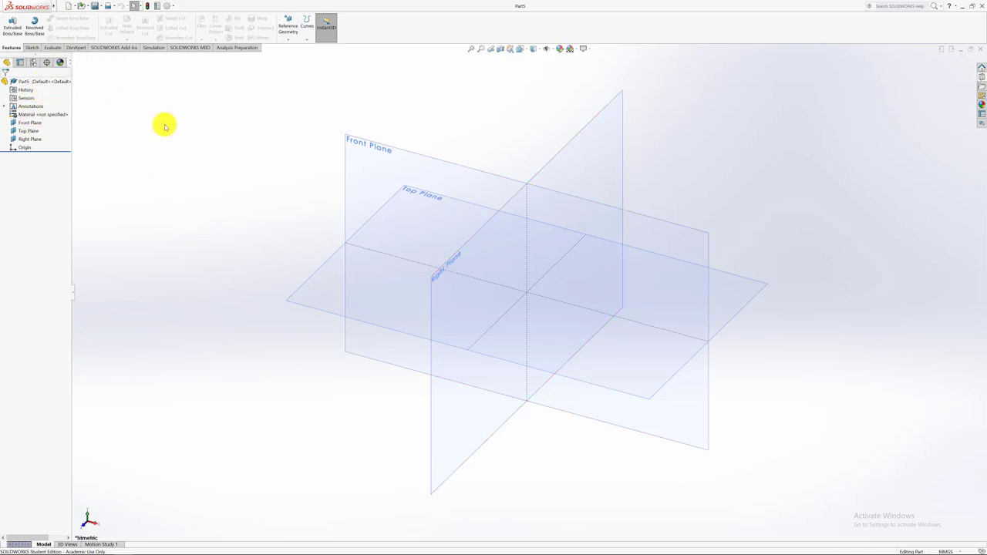
- Start a new sketch on the Front Plane
click(32, 47)
click(9, 25)
click(356, 148)
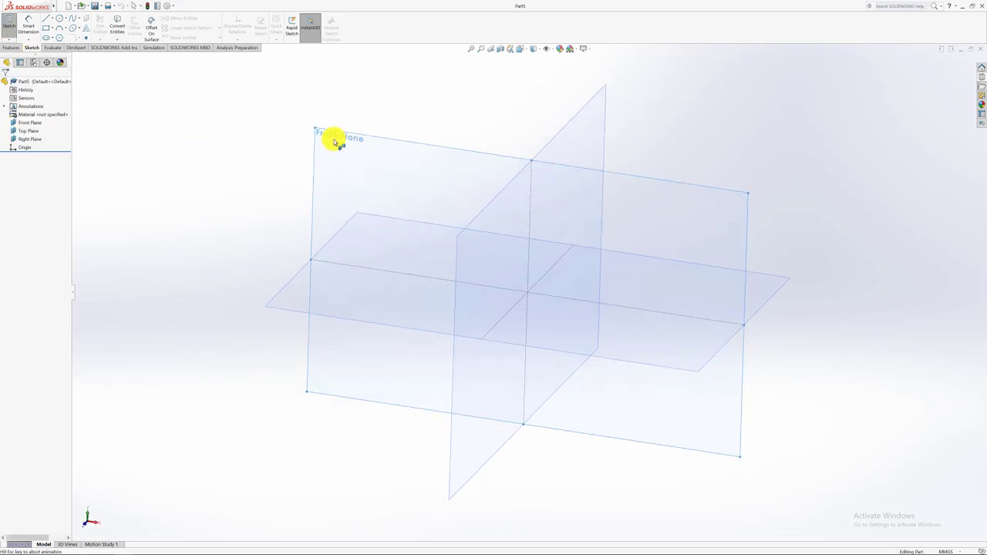
- Switch back to the Part4 pulley reference drawing and scroll through it
mouse_move(124, 546)
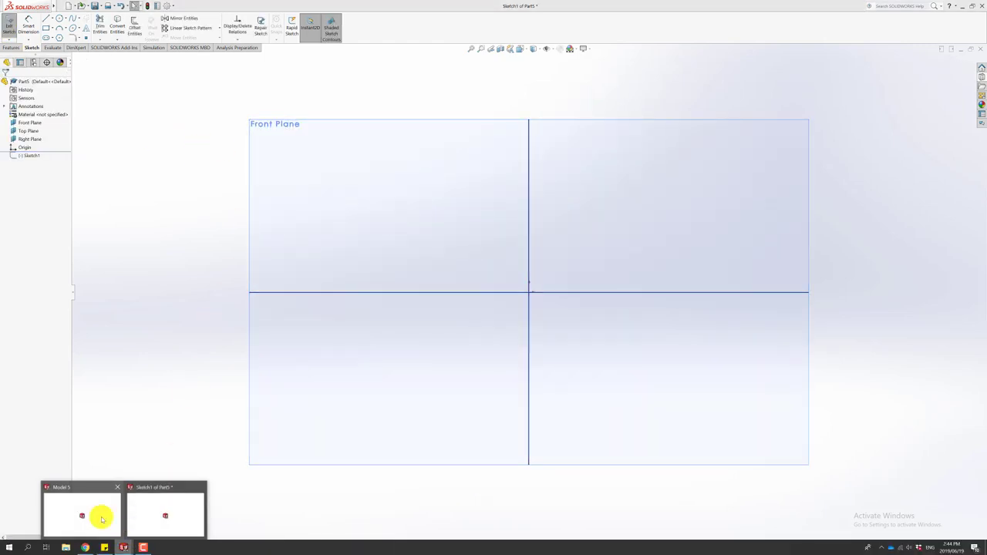
click(102, 519)
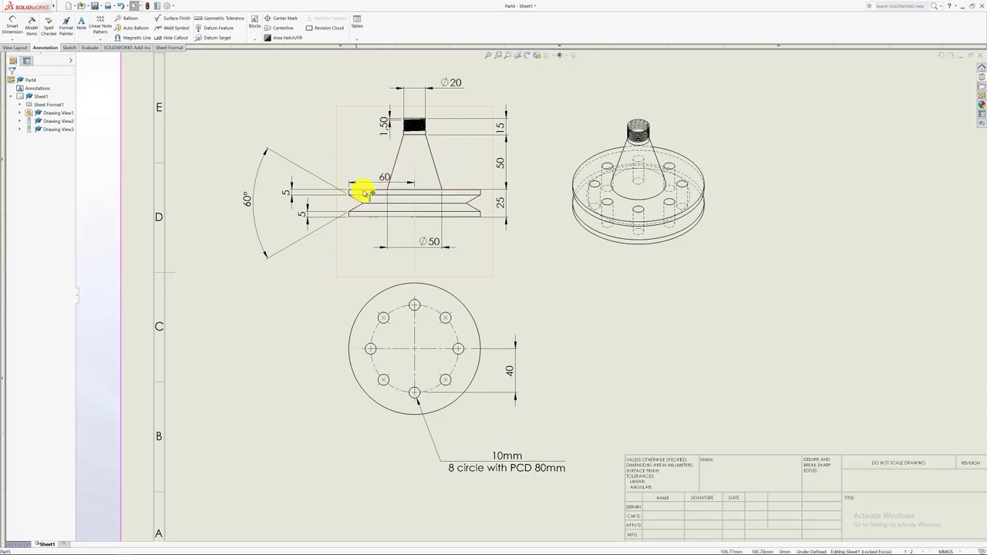
scroll(411, 193, down, 5)
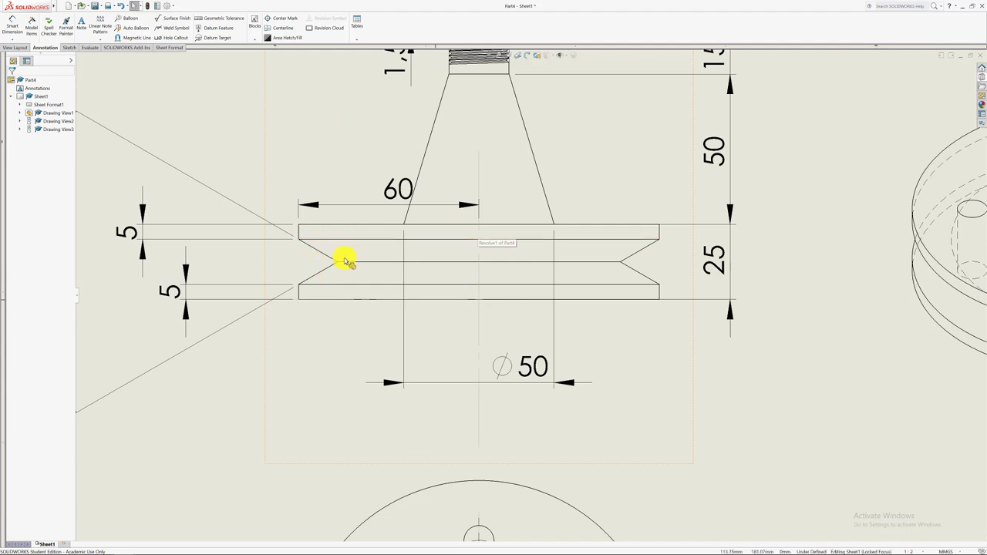
scroll(457, 257, up, 4)
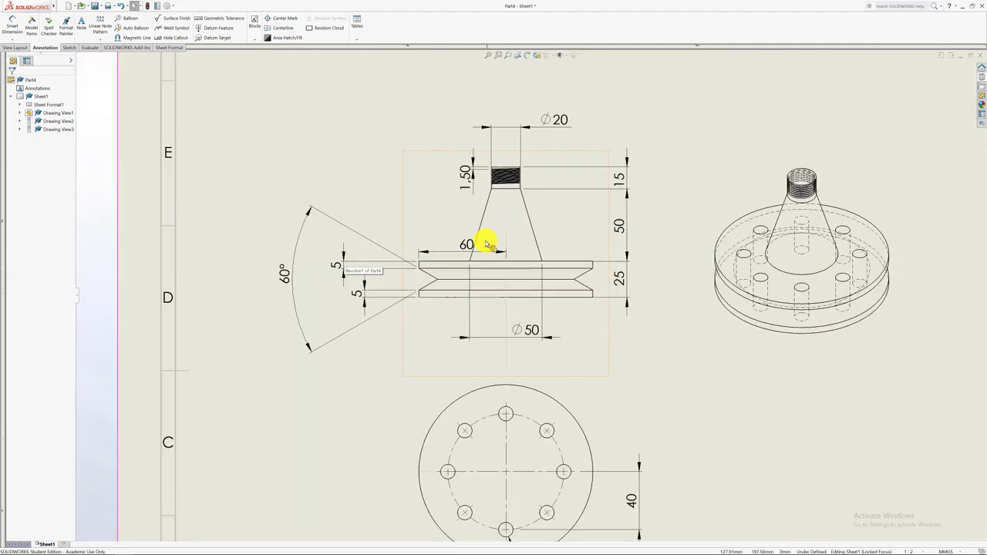
scroll(511, 230, up, 2)
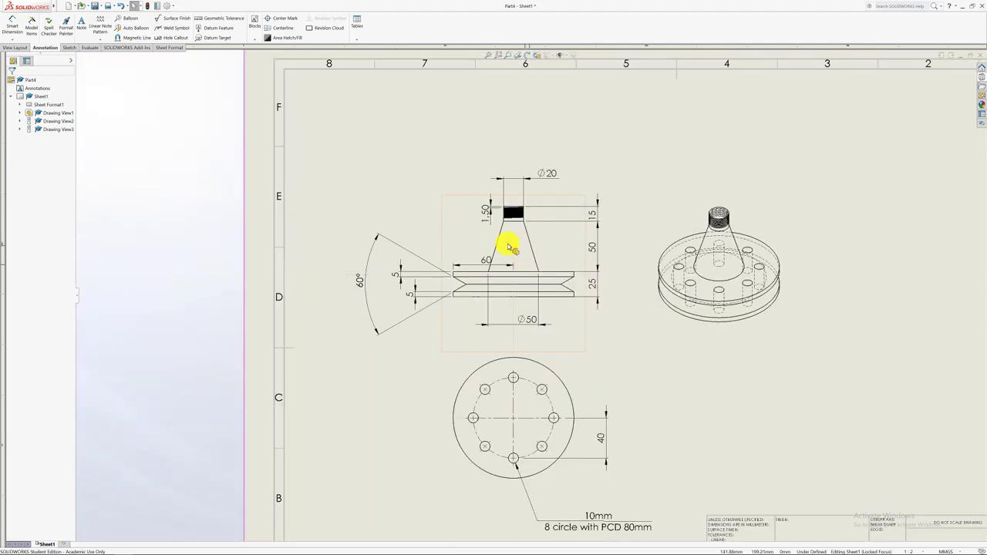
- Draw a corner rectangle from the origin up and to the left
mouse_move(154, 543)
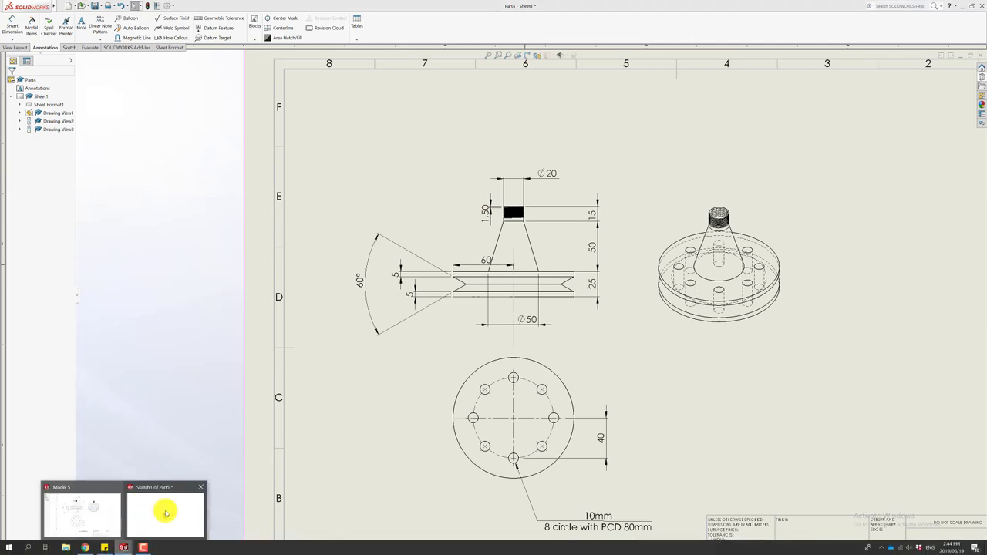
click(167, 505)
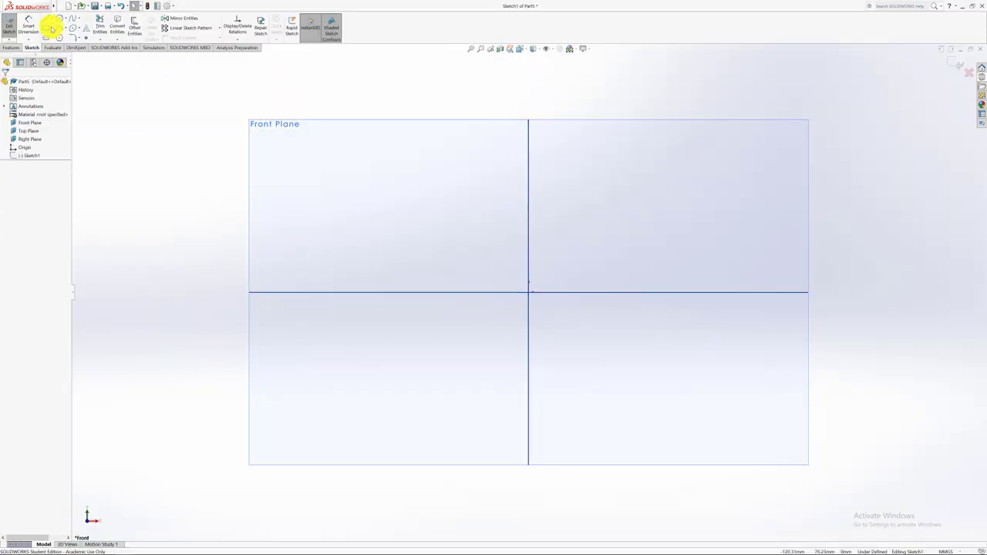
click(47, 30)
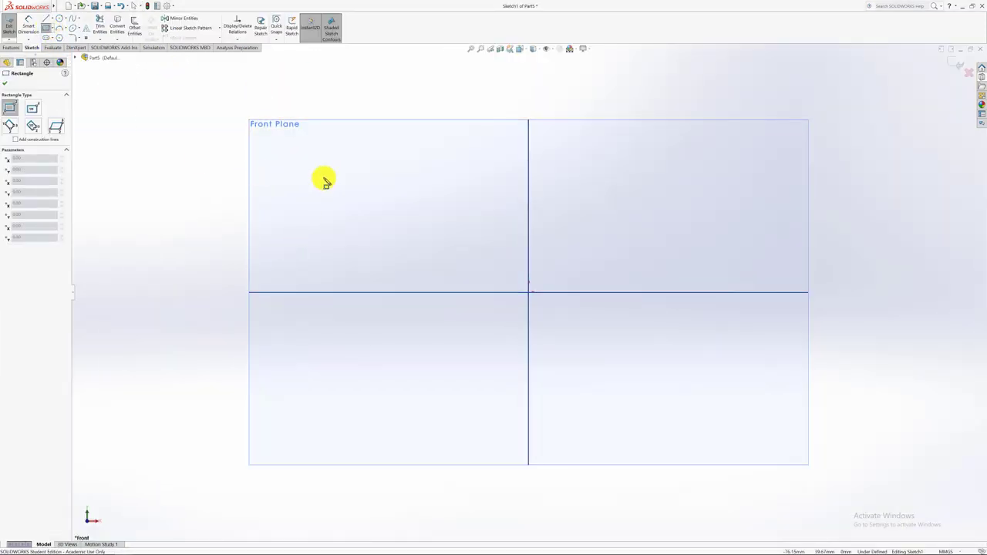
click(529, 292)
click(348, 225)
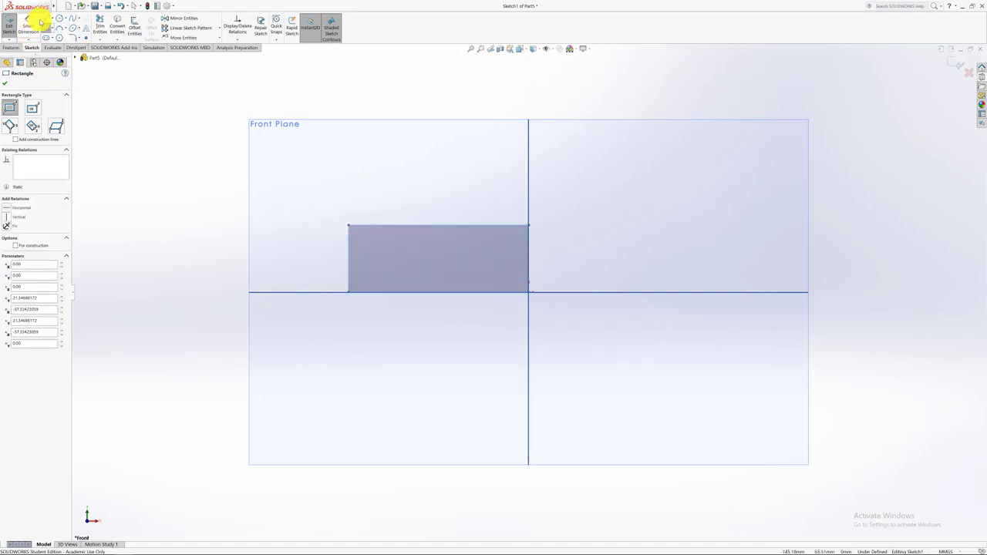
click(47, 28)
- Draw the V-notch lines on the left edge and trim away the edge segment inside it
key(l)
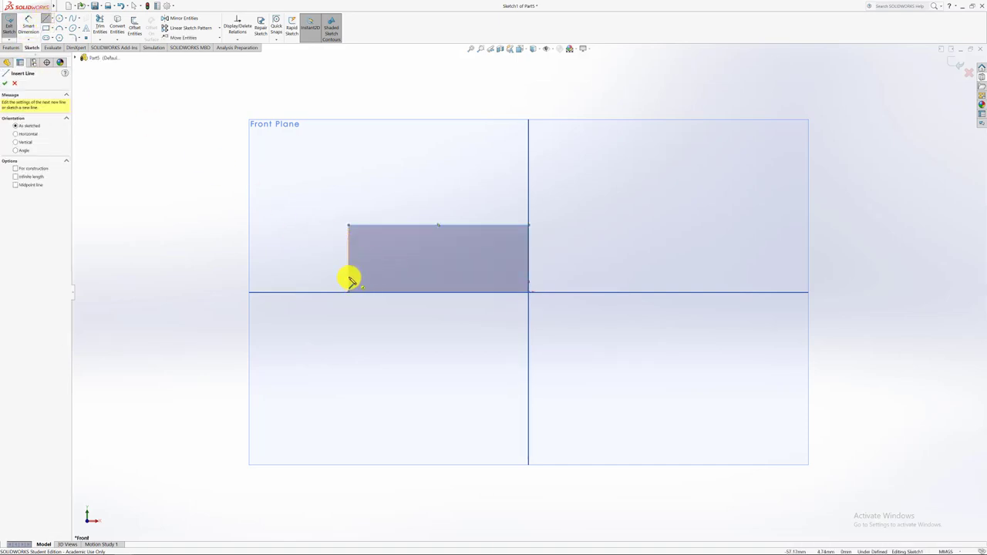
click(349, 277)
click(384, 259)
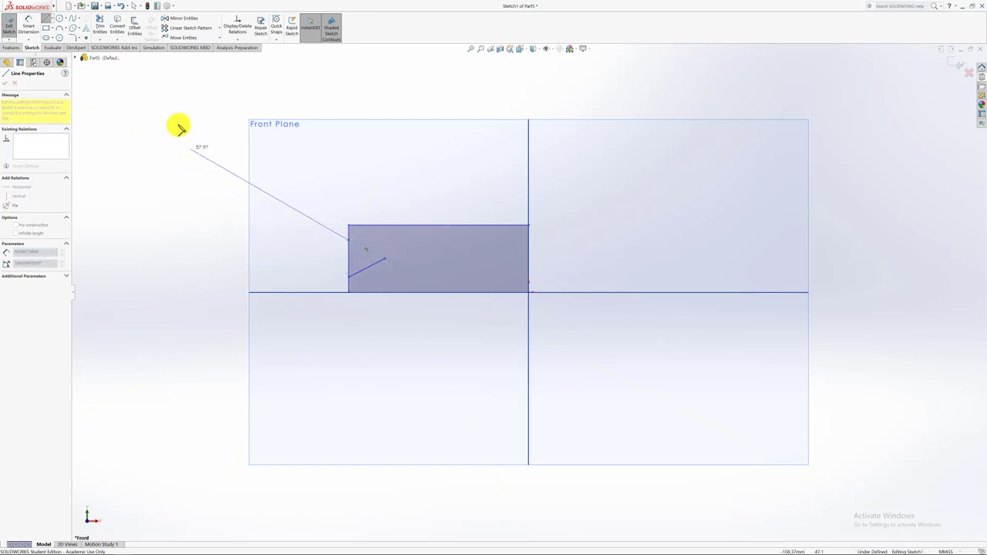
click(99, 26)
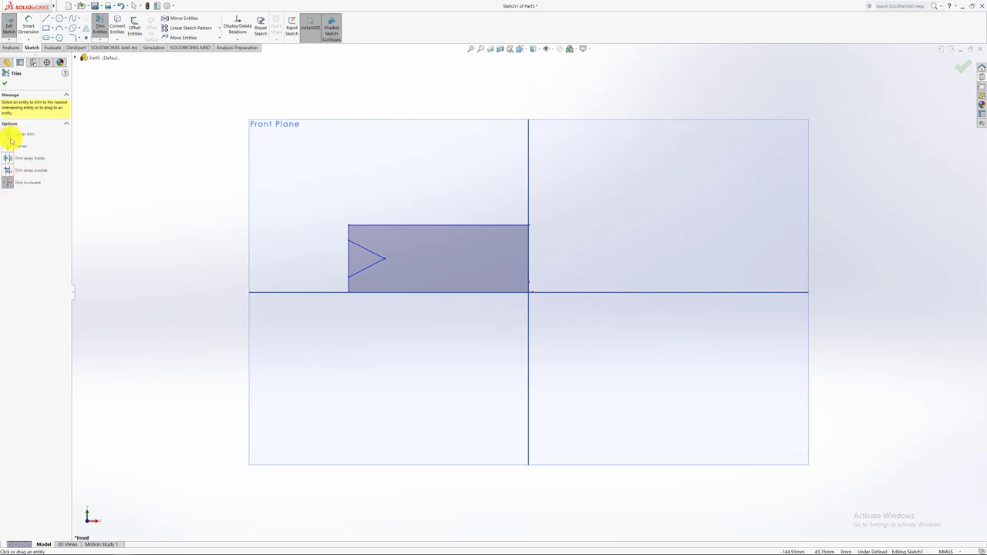
click(15, 184)
click(333, 261)
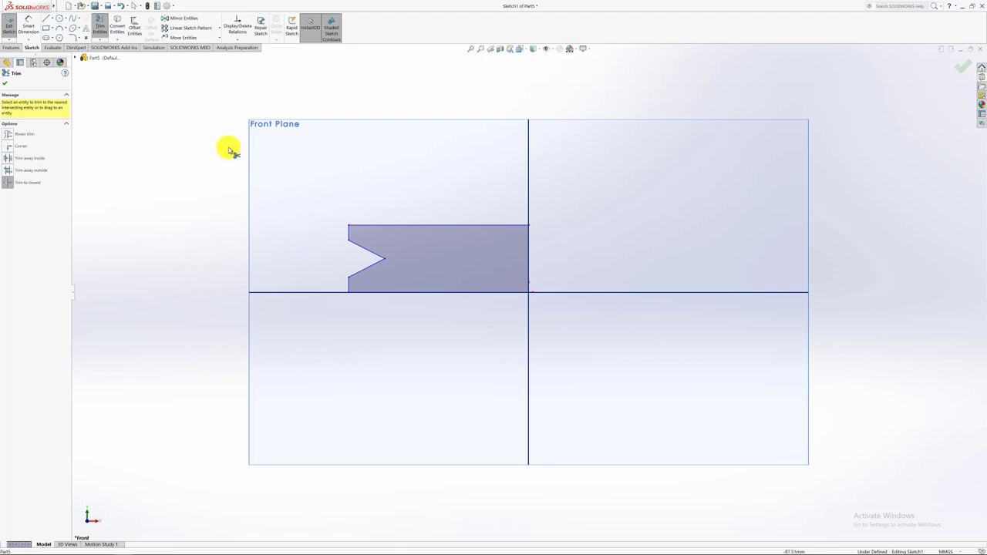
click(27, 24)
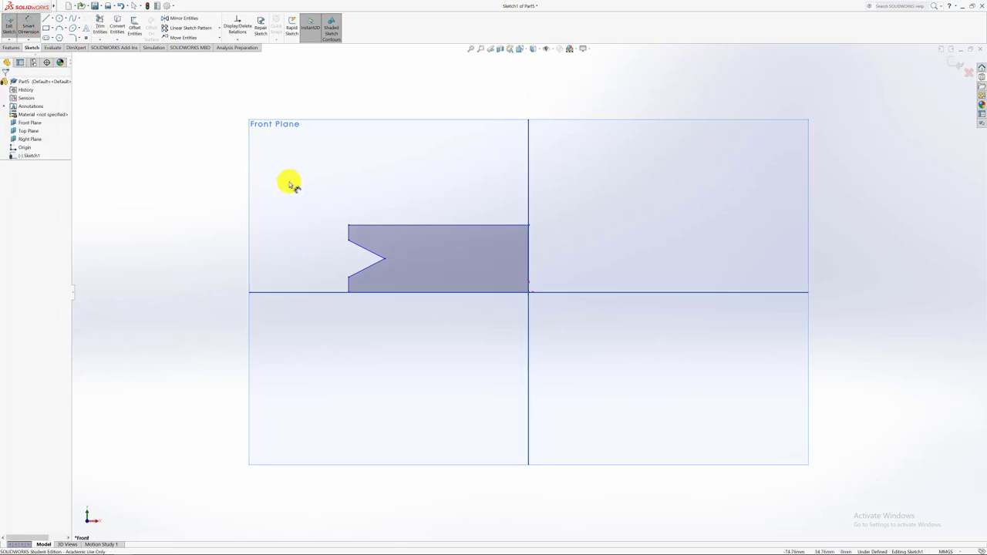
- Dimension the short upper and lower left edges to 5 each
click(345, 236)
click(323, 216)
text(5)
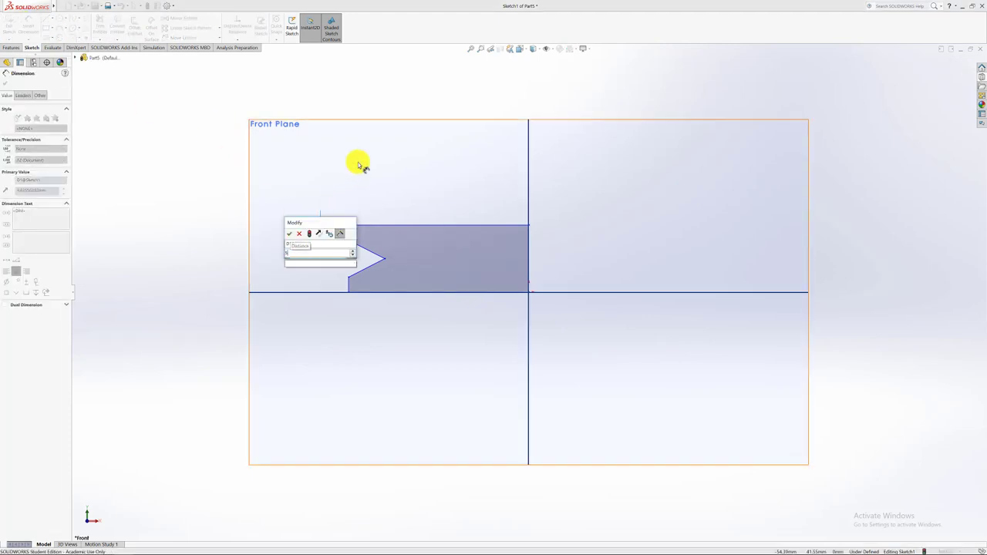
key(Return)
click(347, 283)
click(324, 288)
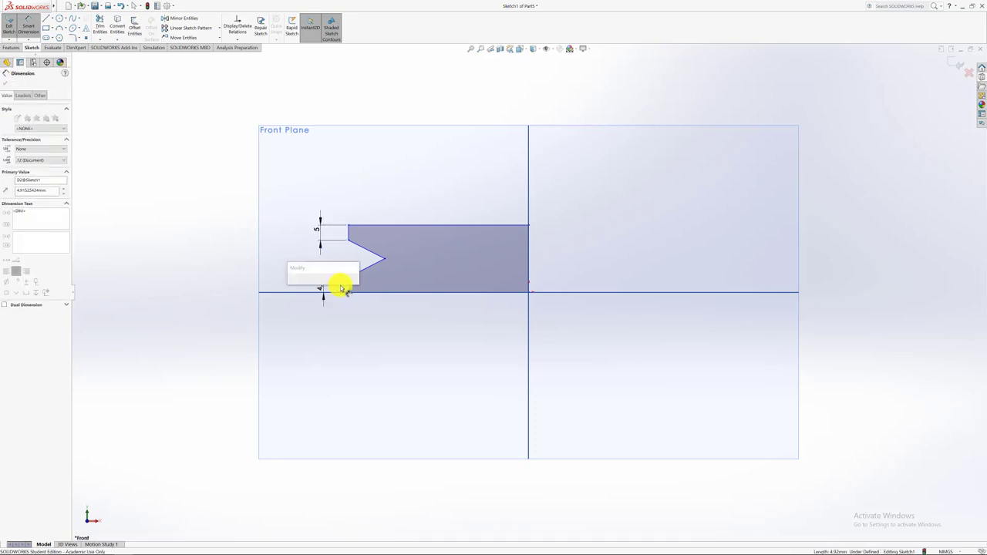
text(5)
key(Return)
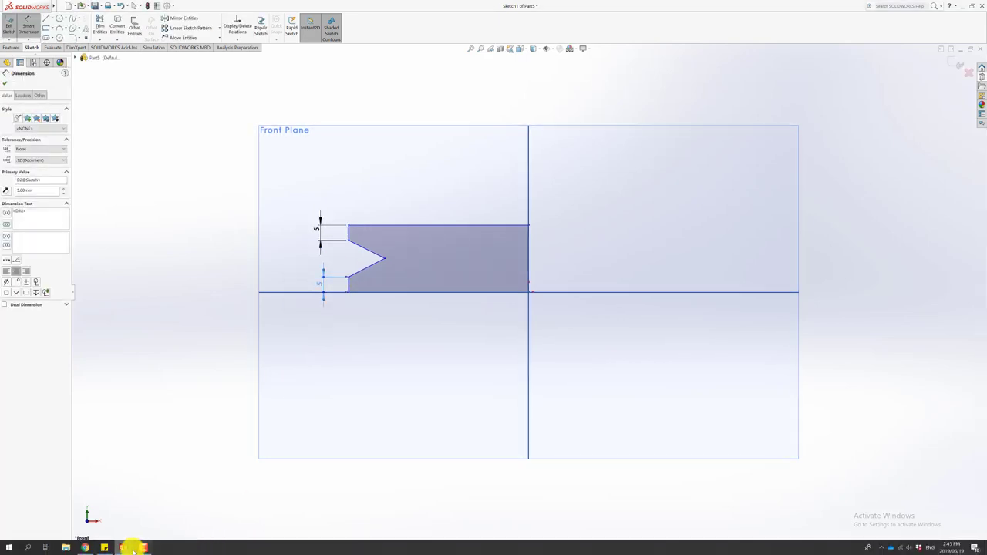
- Check the pulley reference drawing, then return to the sketch
mouse_move(129, 546)
click(100, 510)
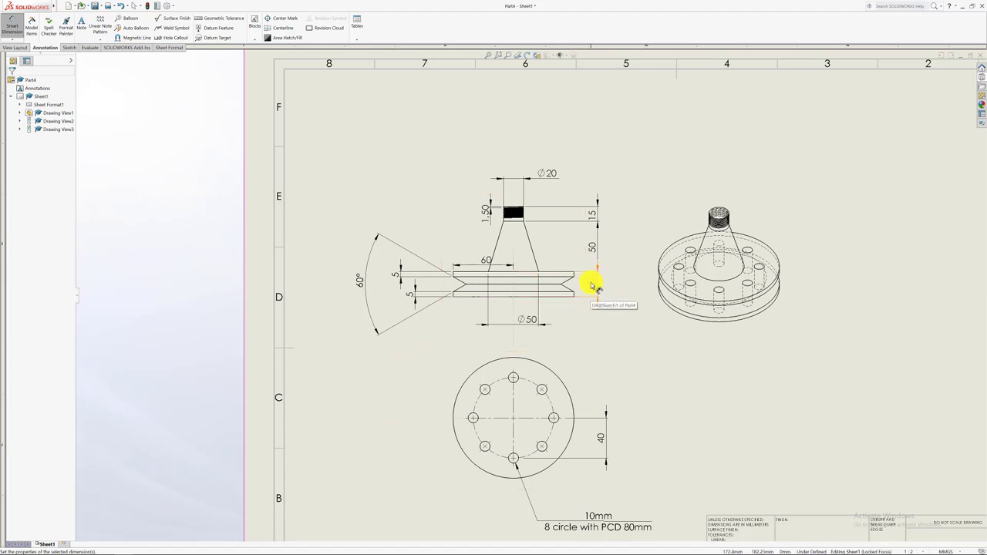
mouse_move(121, 549)
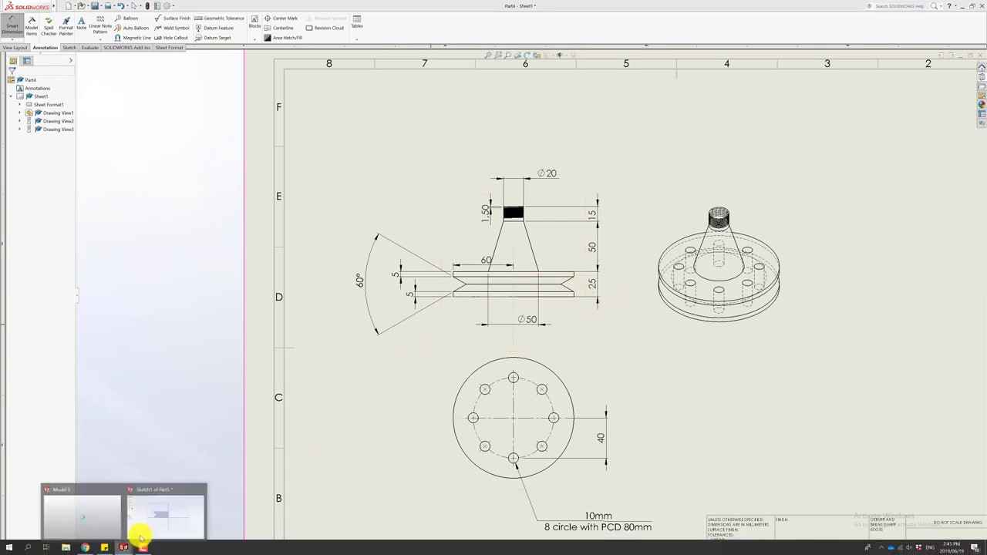
click(164, 505)
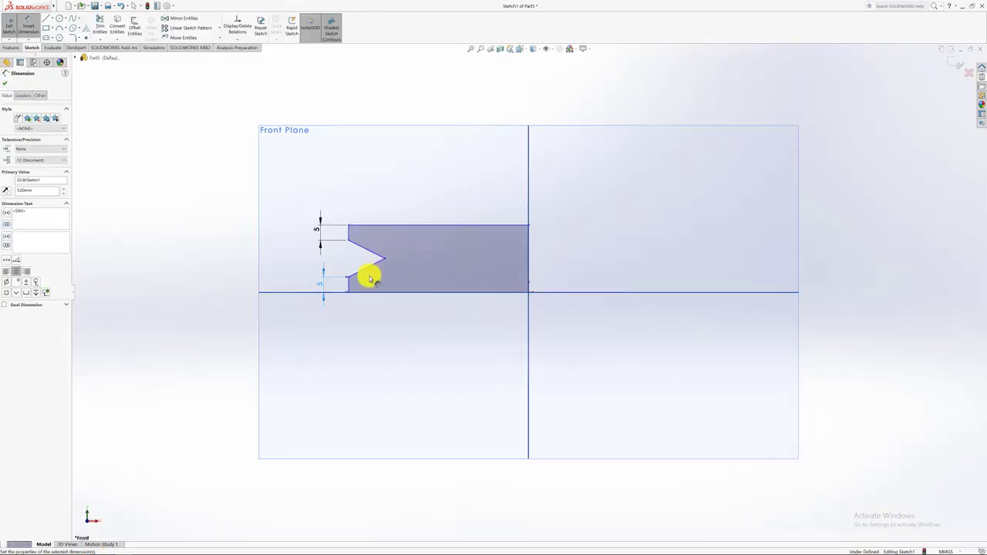
key(Escape)
- Dimension the groove angle to 60° and the right-edge height to 25
click(366, 257)
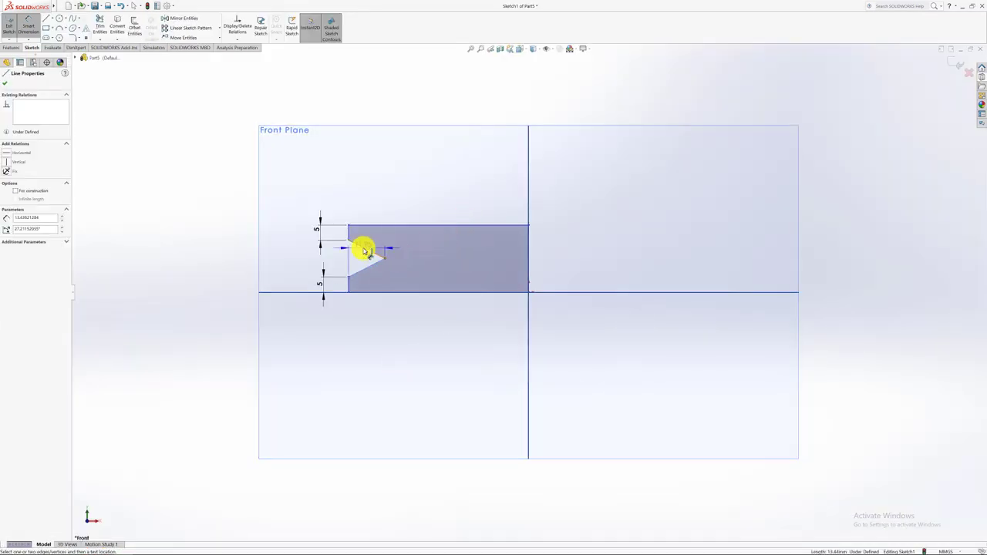
click(364, 269)
click(286, 256)
text(60)
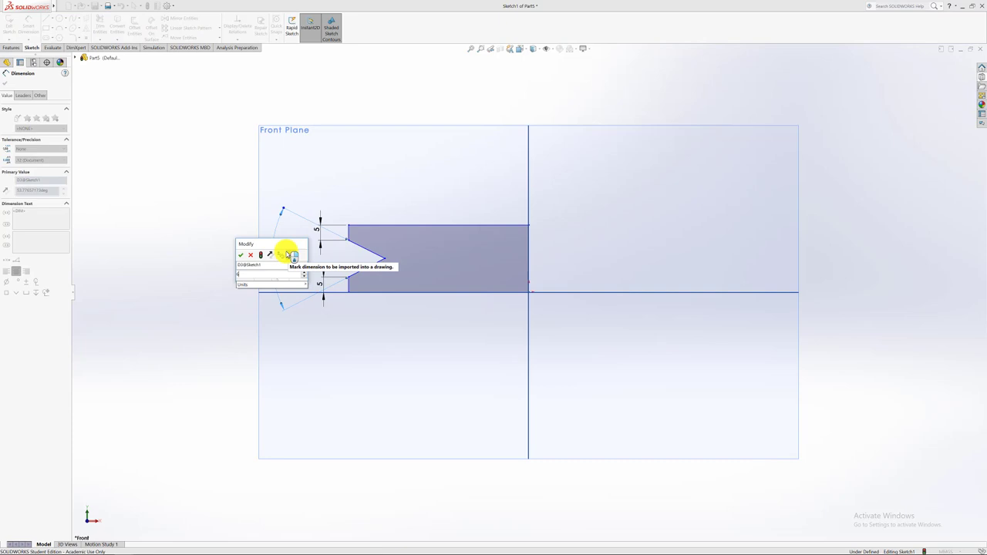
key(Return)
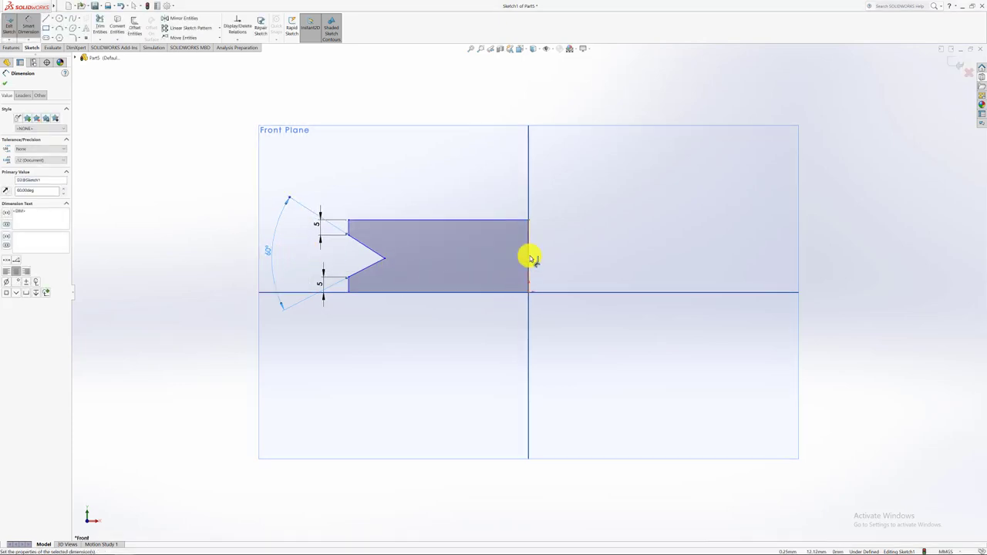
click(529, 256)
click(584, 259)
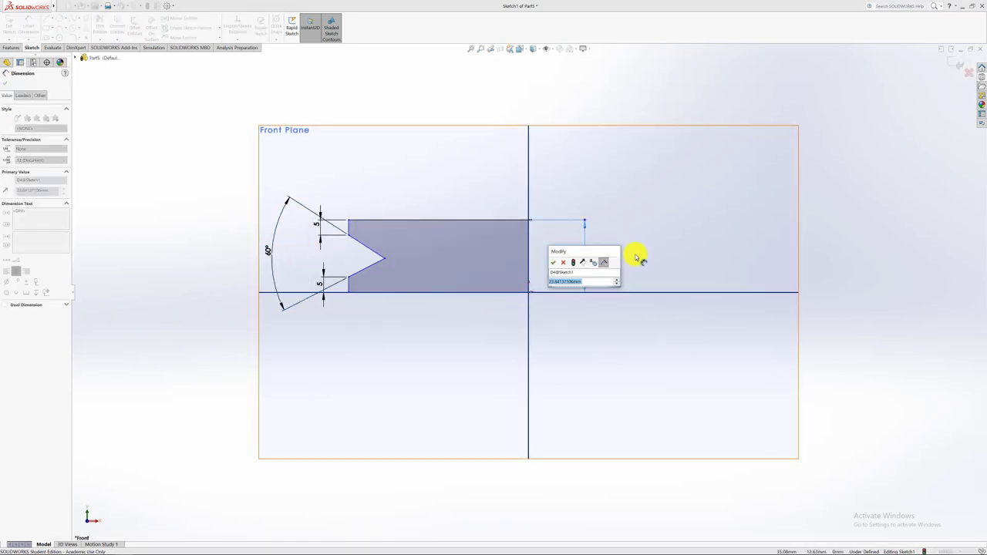
text(25)
key(Return)
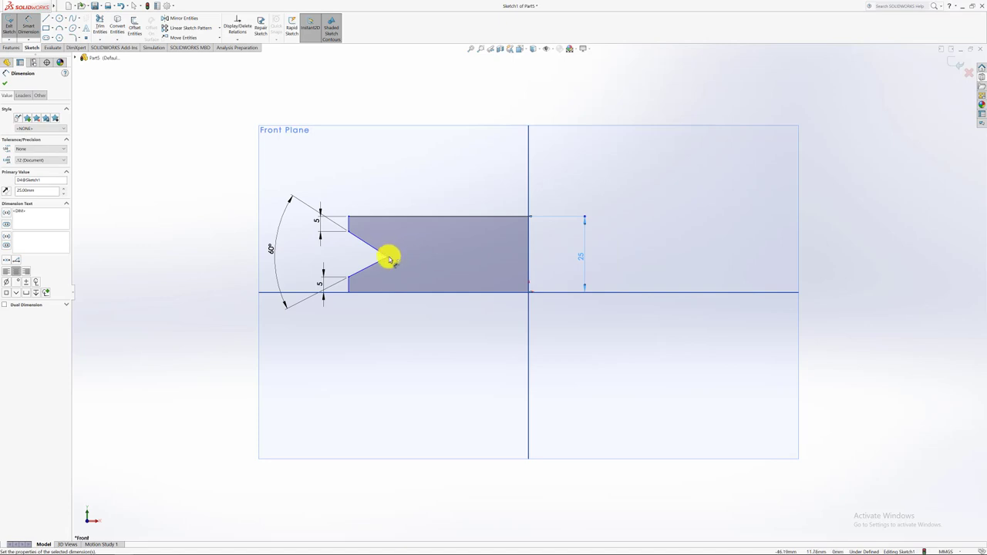
- Dimension the notch tip's offset from the top edge (12.50) and the top width to 60
click(387, 258)
click(384, 221)
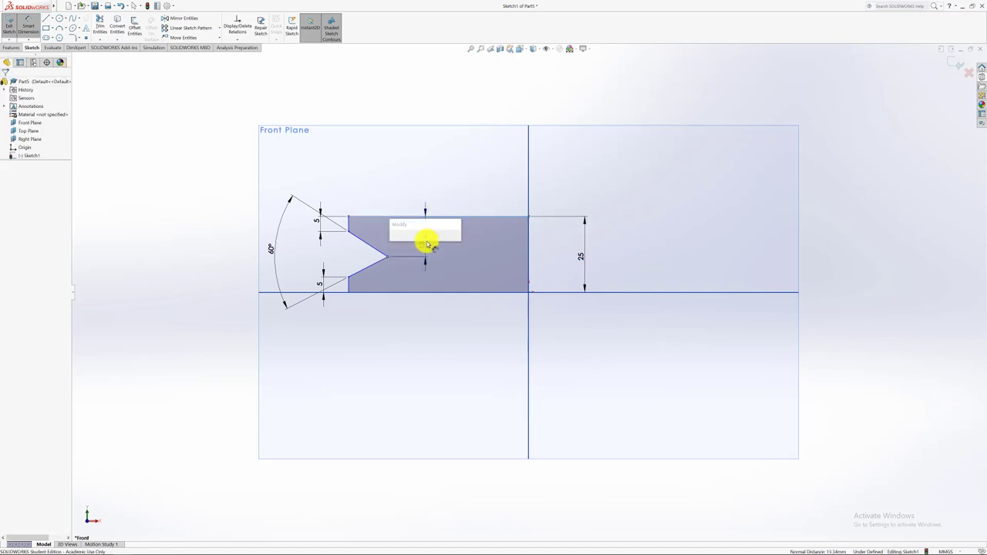
click(425, 242)
text(25/2)
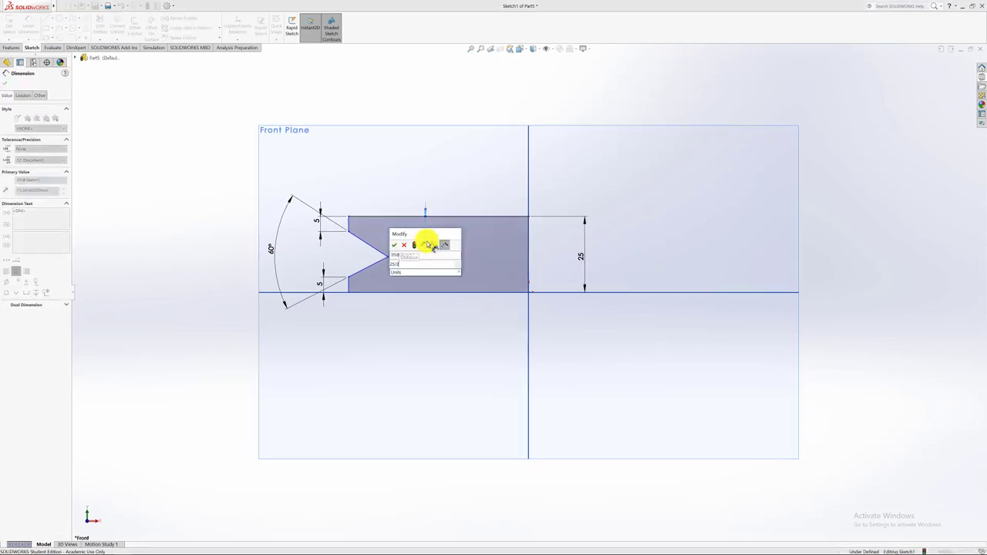
key(Return)
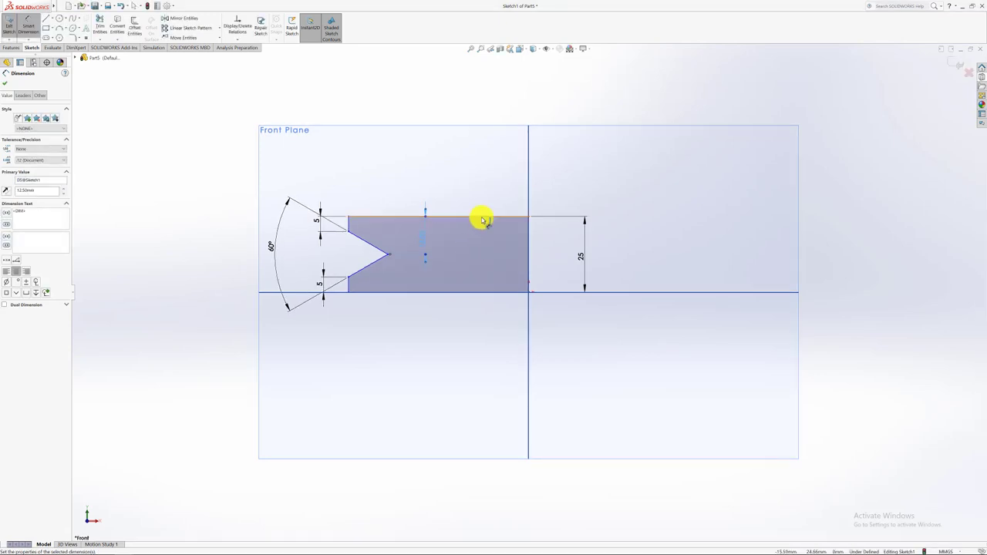
click(482, 219)
click(475, 179)
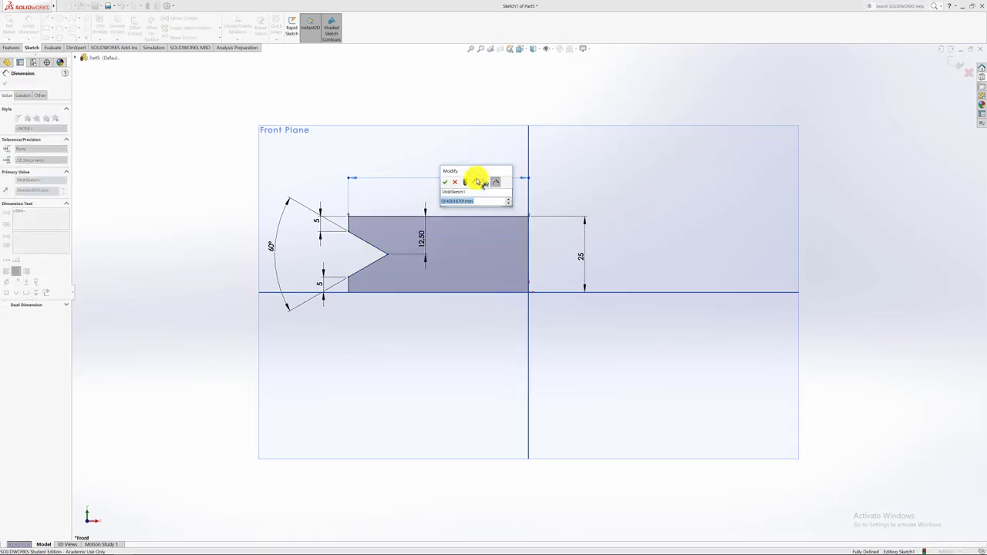
text(60)
key(Return)
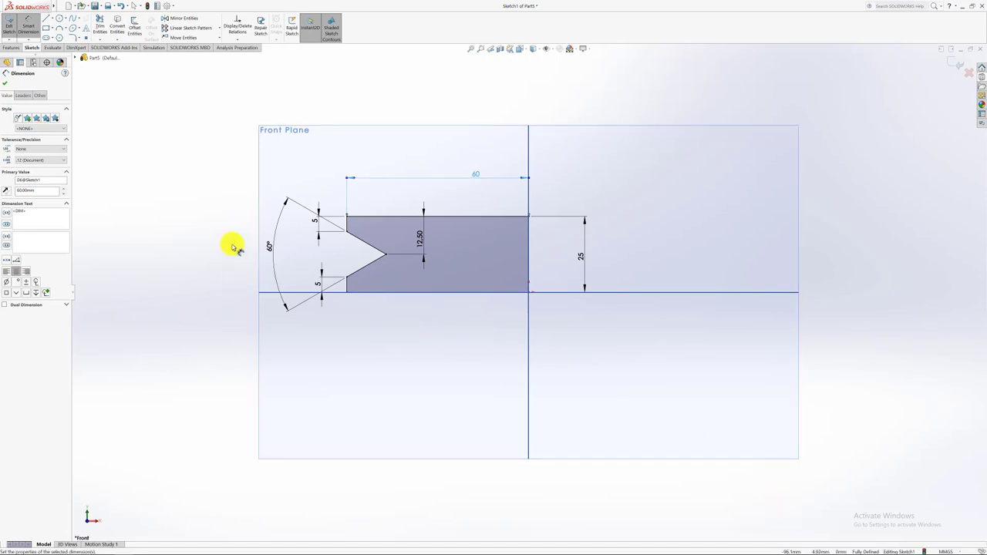
- Draw a construction centerline along the vertical axis through the origin, top to bottom
click(53, 19)
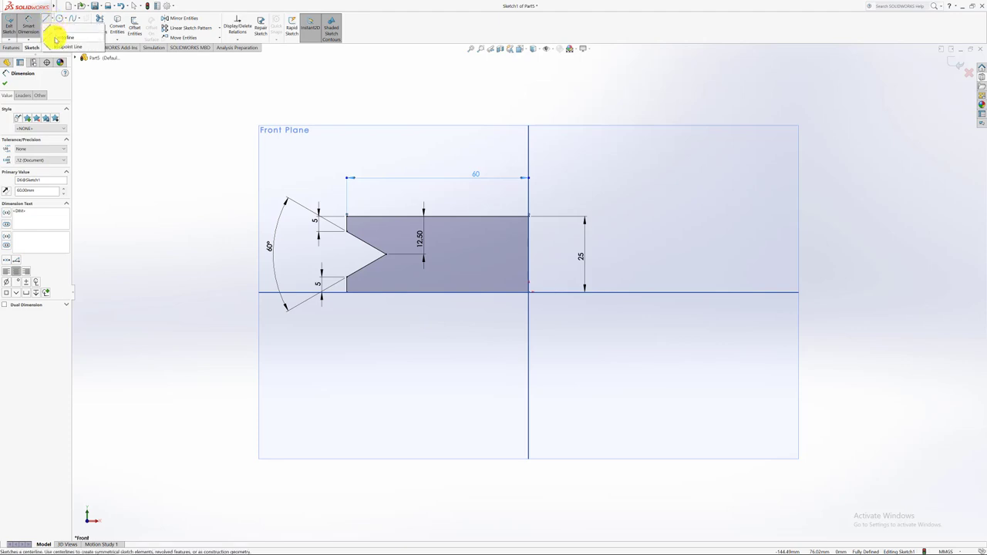
click(56, 38)
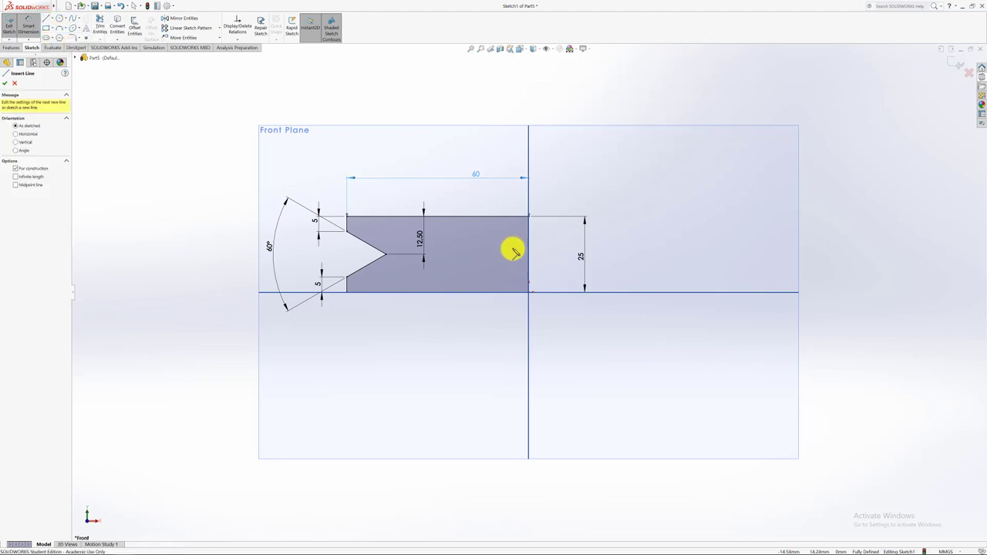
click(528, 134)
click(528, 444)
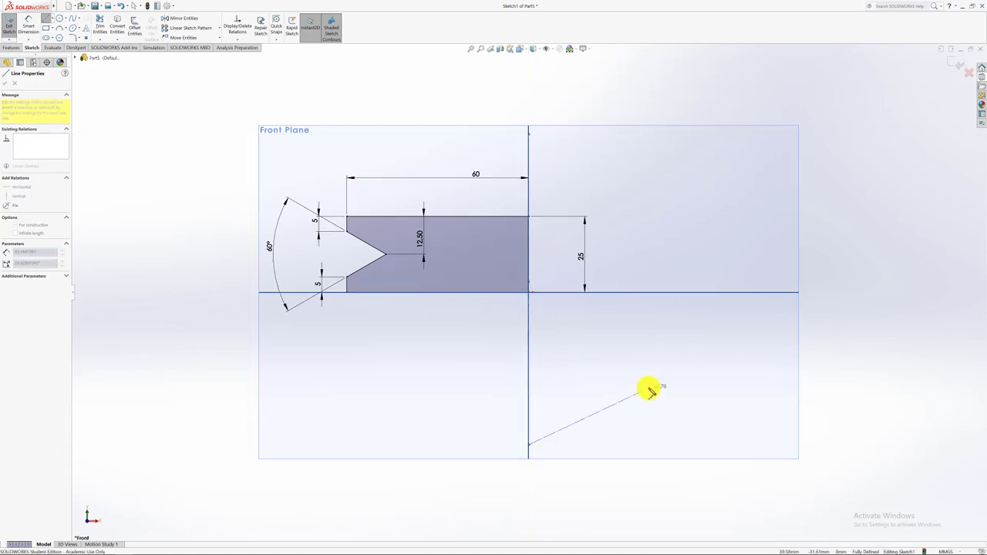
key(Escape)
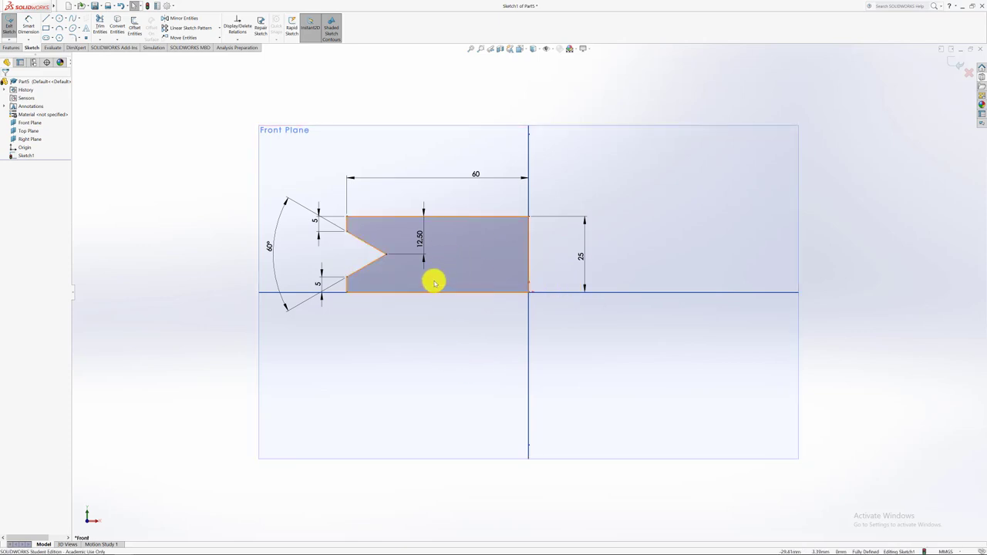
- Revolve the profile 360° about the centerline and orbit to view the groove
click(12, 48)
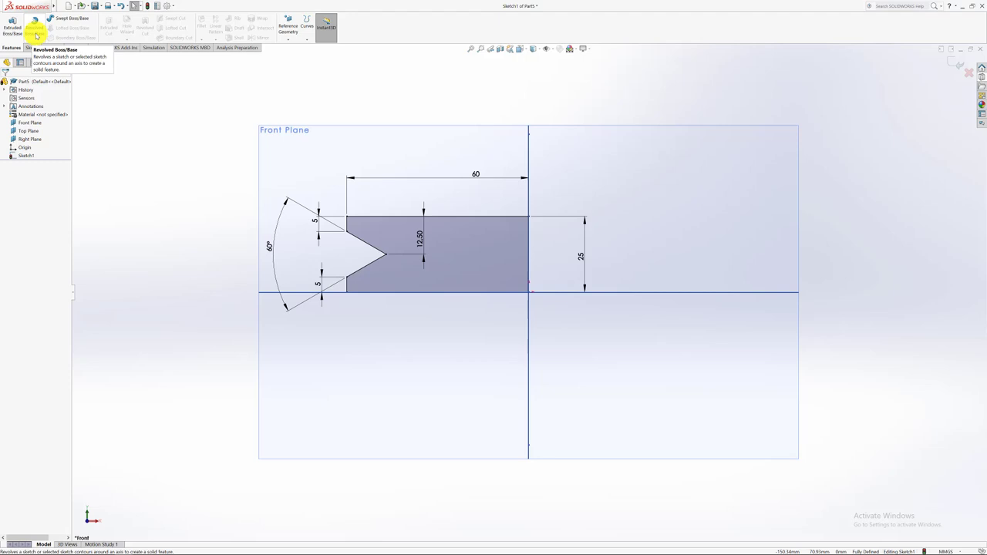
click(35, 31)
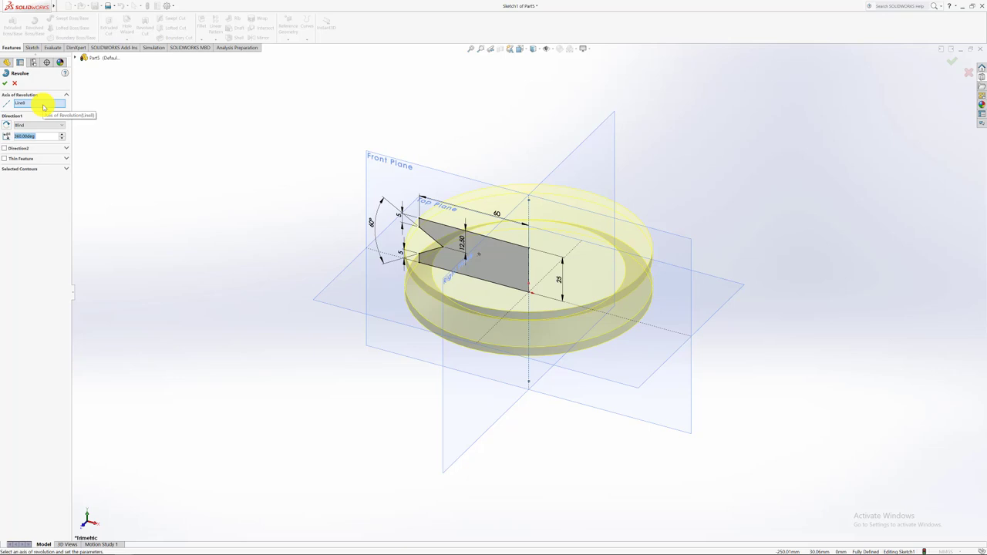
click(4, 82)
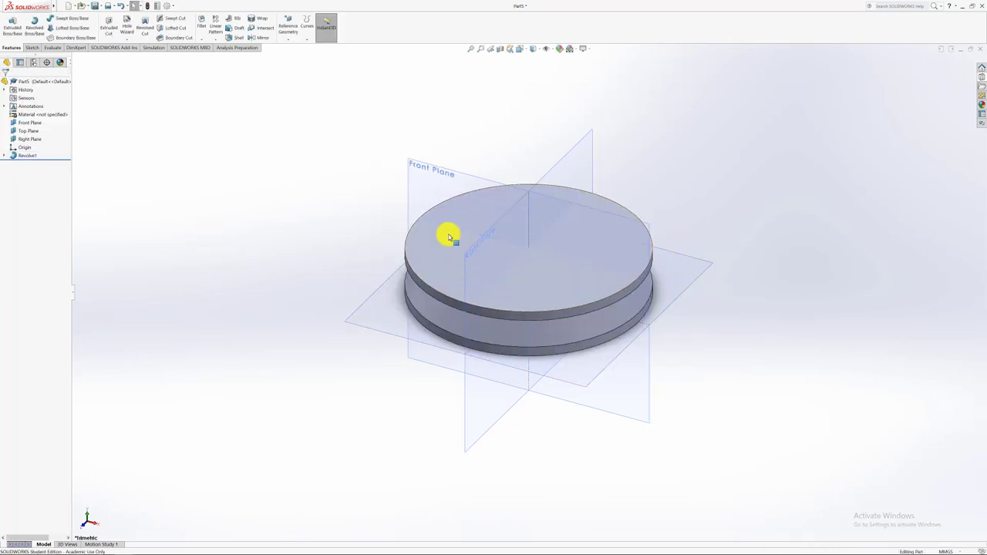
middle_drag(409, 288, 334, 259)
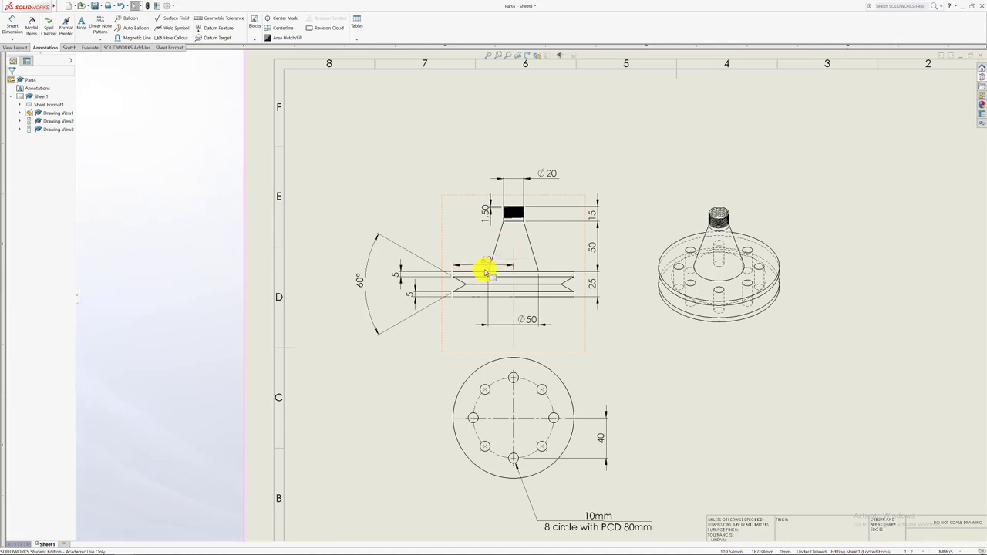
- Place the 50 dimension on the pulley drawing
click(487, 232)
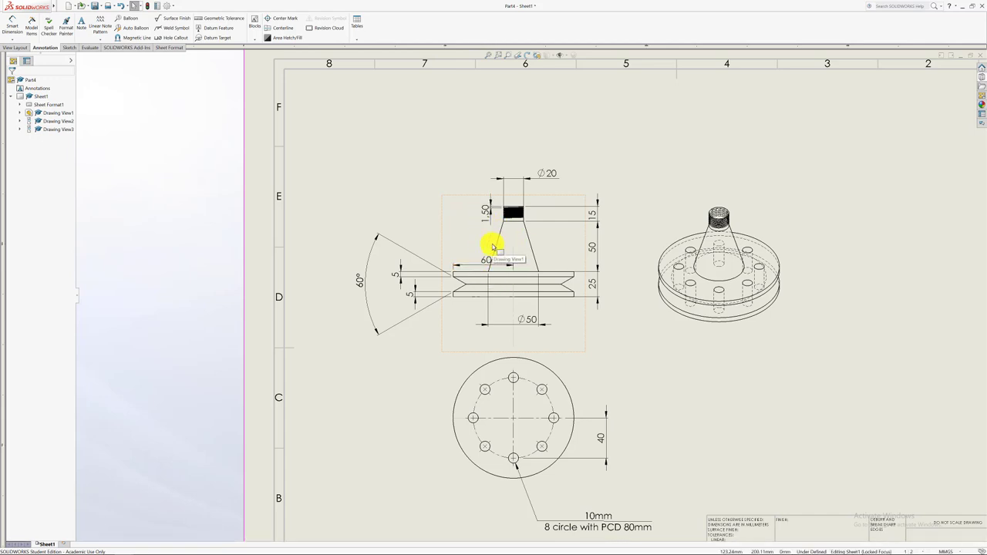
- Select the pulley's top edge, then minimize SOLIDWORKS to view the Word taper calculation
click(482, 273)
mouse_move(135, 546)
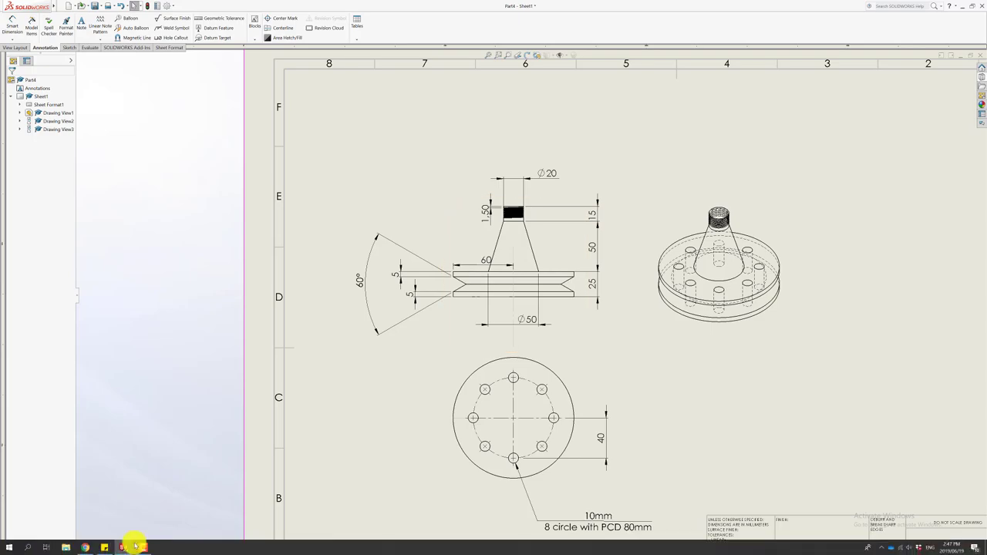
click(962, 5)
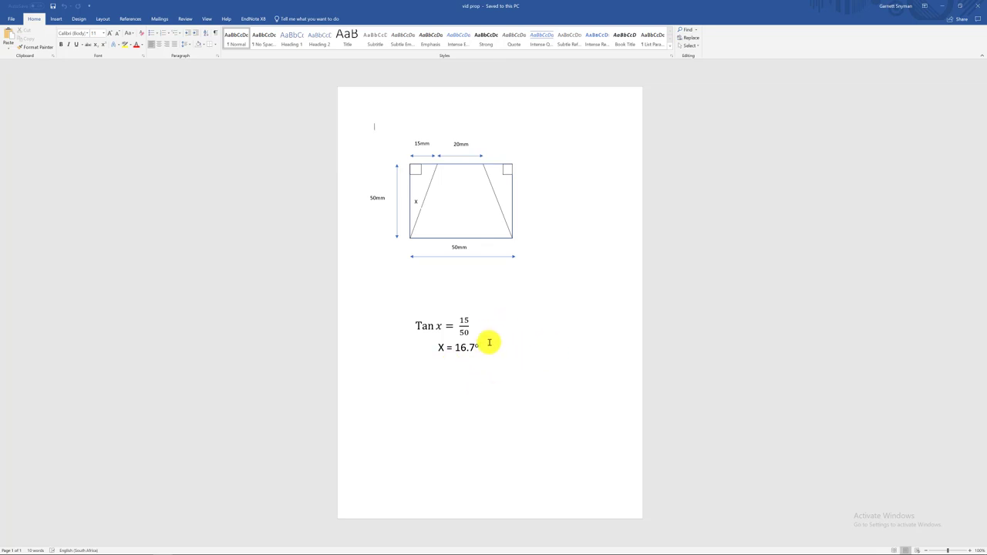
- Switch to the Part5 model and set the view normal to its top face
mouse_move(123, 545)
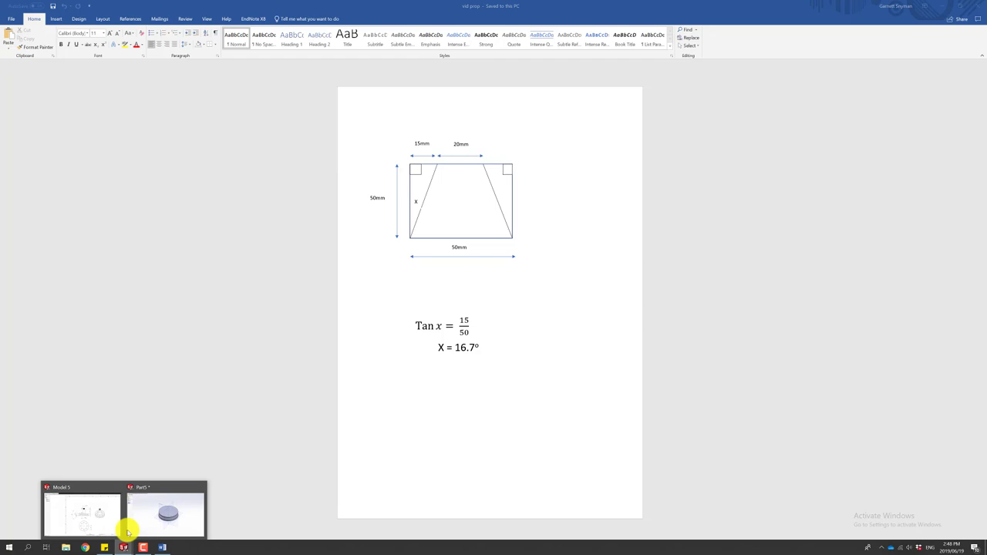
click(113, 516)
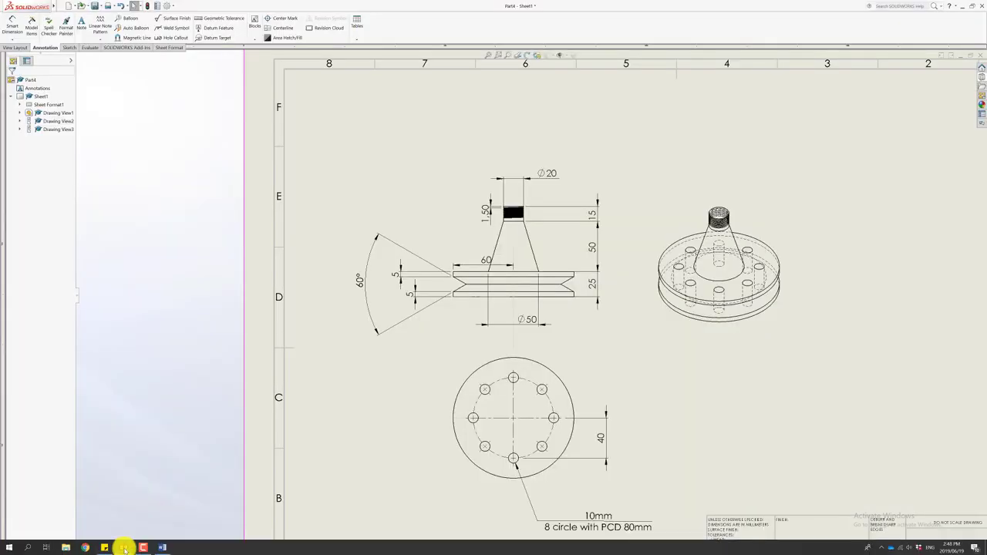
click(158, 513)
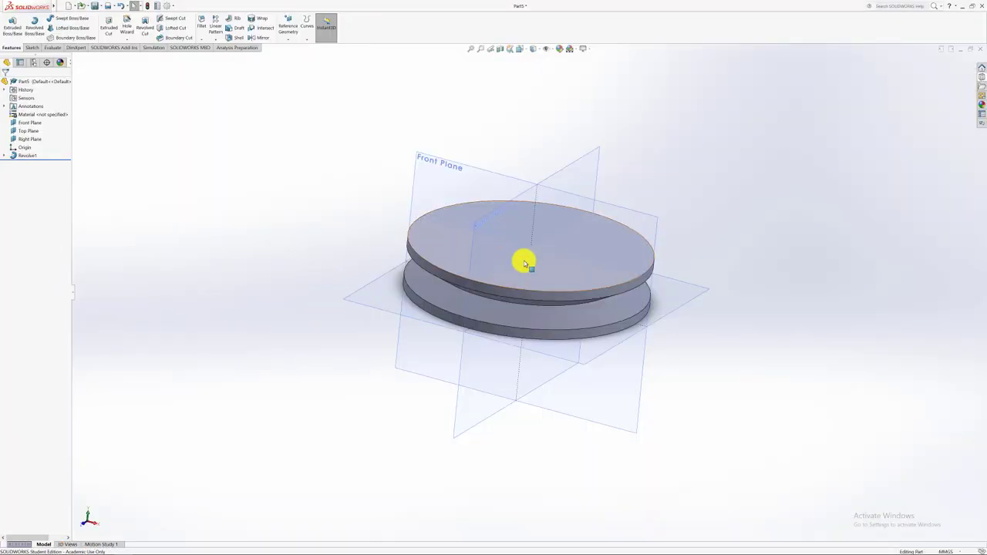
right_click(524, 260)
click(571, 255)
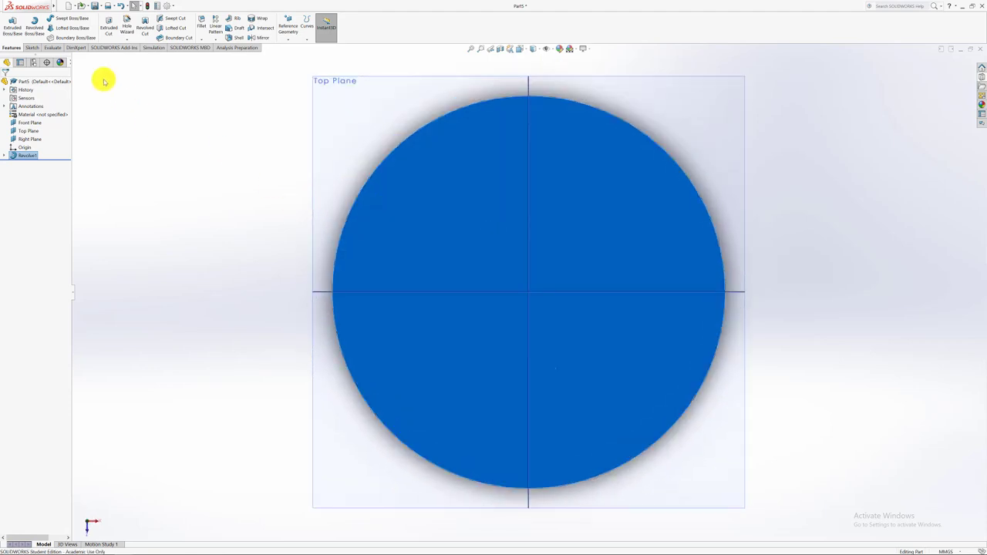
- Sketch a circle centred on the origin and dimension it 50 mm in diameter
click(33, 48)
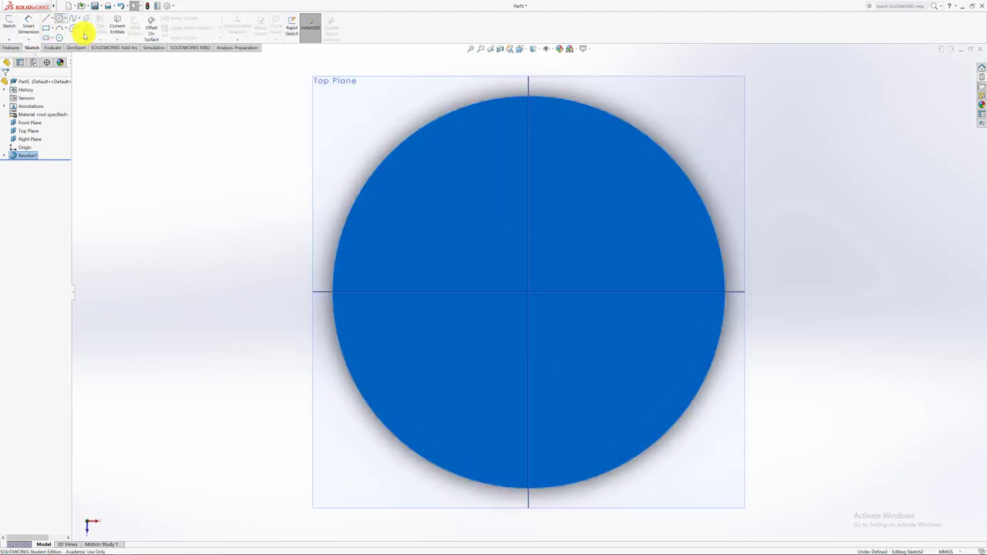
click(74, 28)
click(529, 293)
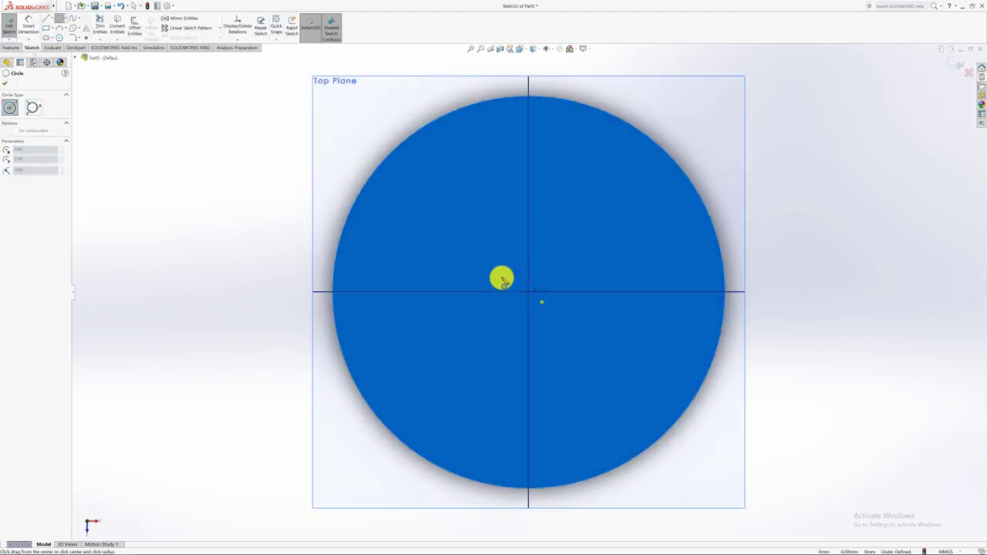
click(439, 222)
click(42, 30)
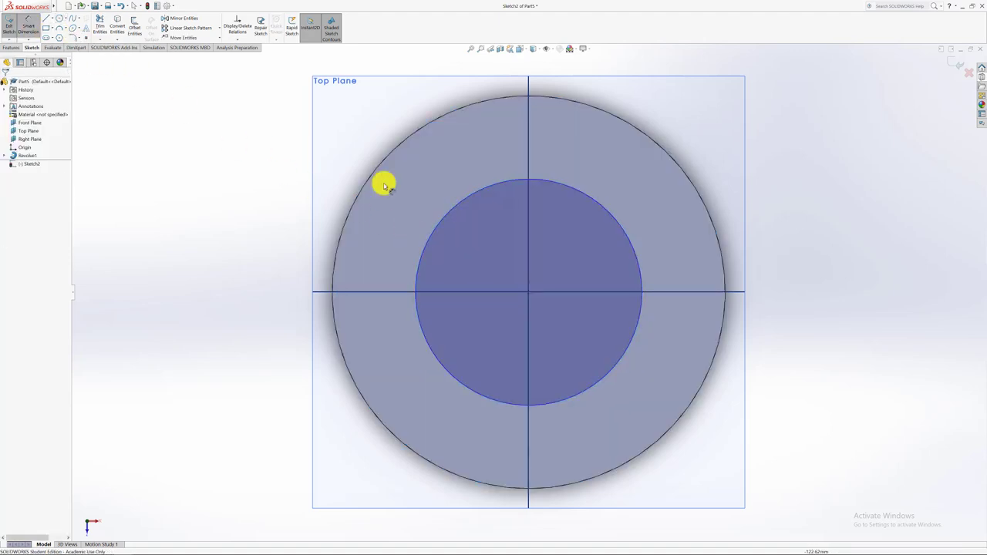
click(459, 199)
click(490, 233)
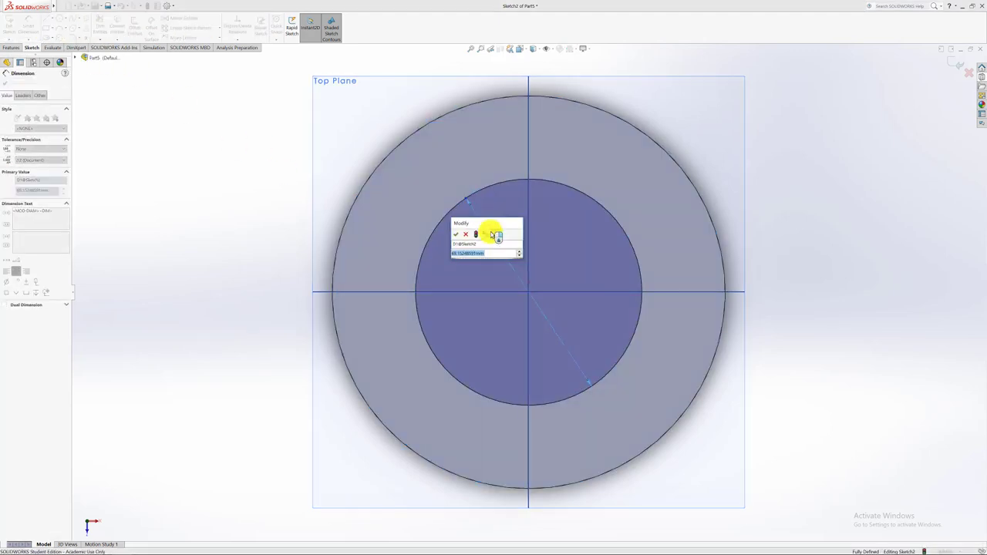
text(50)
key(Return)
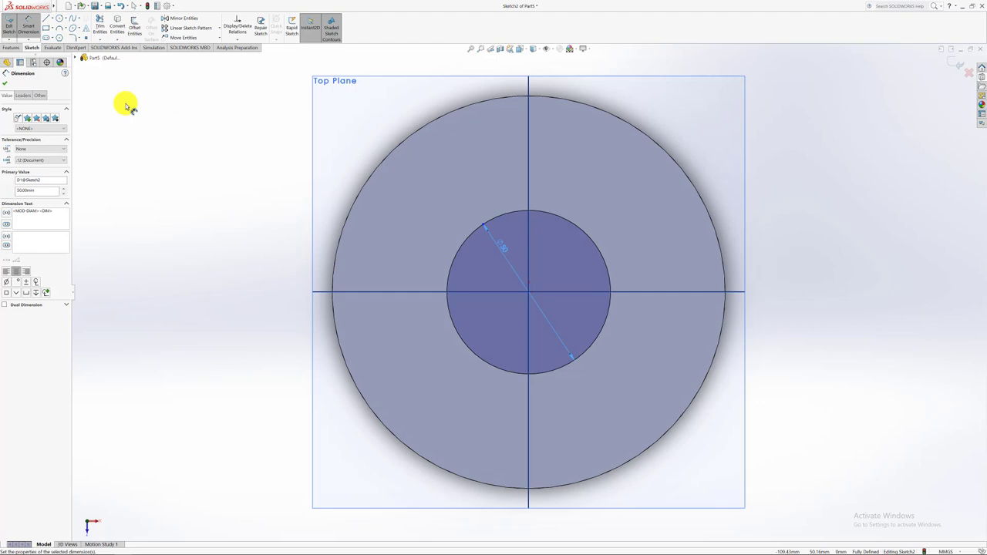
- Extrude the circle 50 mm with a 16.7° draft to form the tapered boss
click(15, 47)
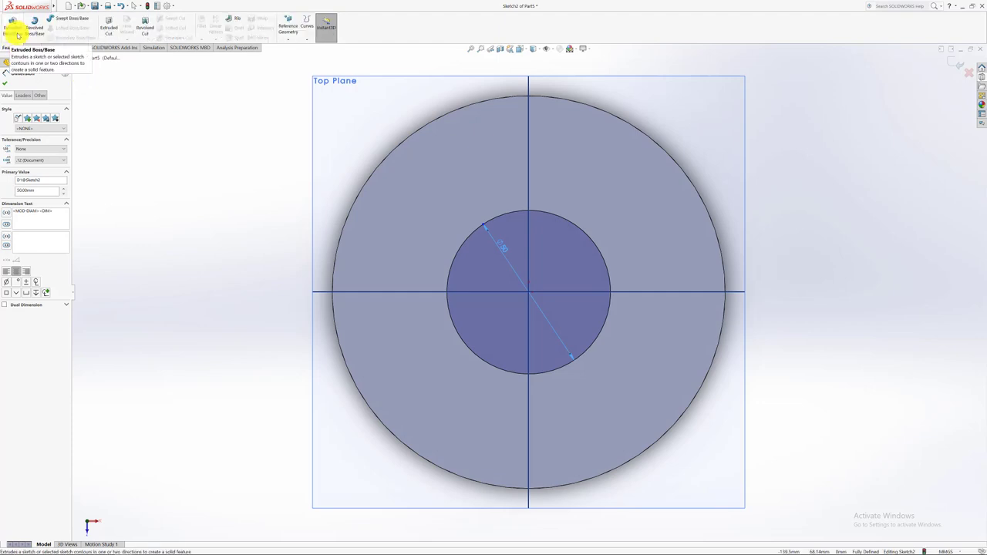
click(15, 31)
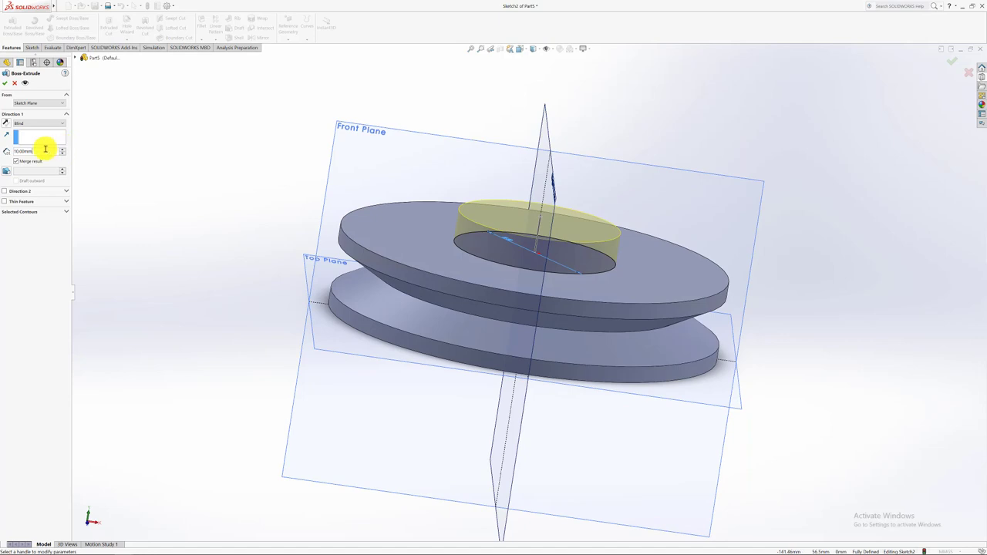
text(50)
key(Return)
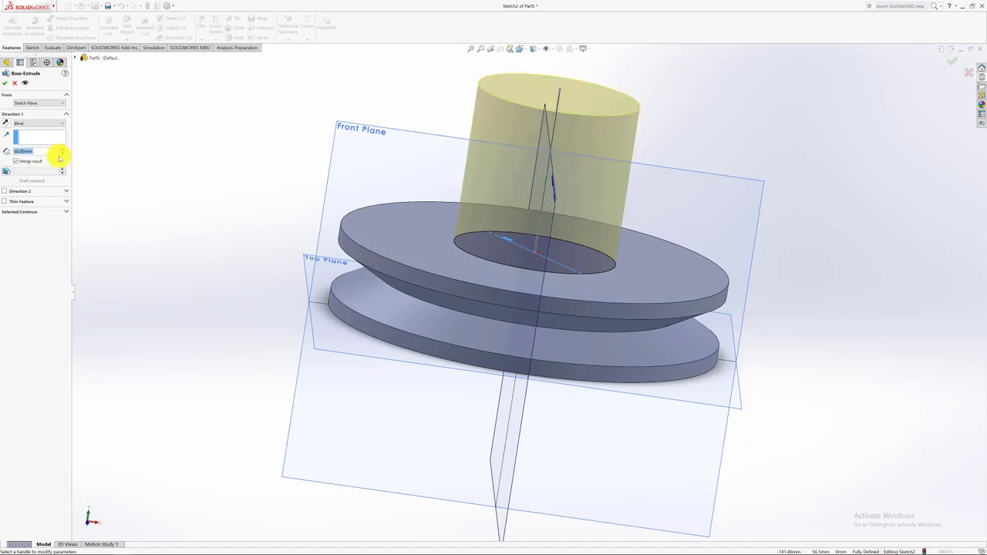
click(7, 172)
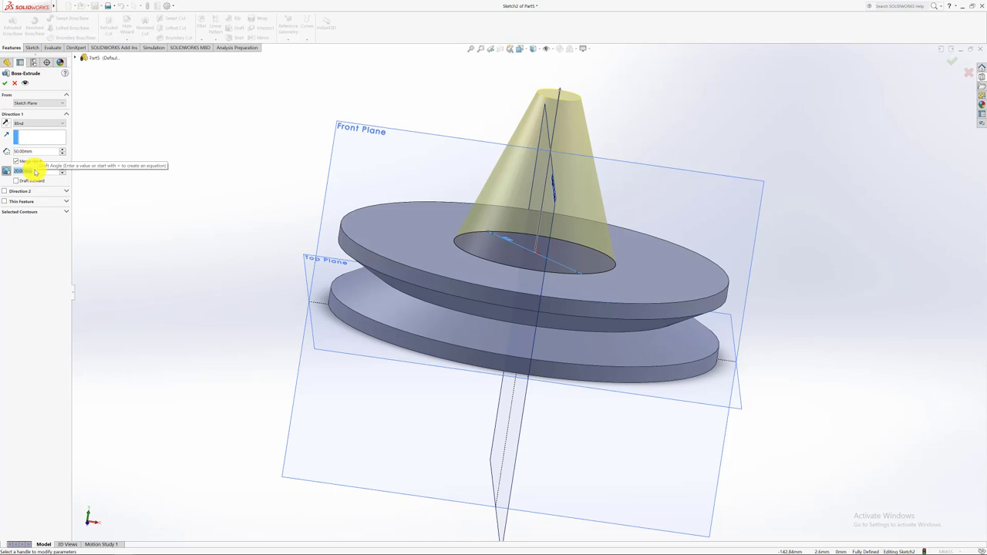
text(16)
key(Return)
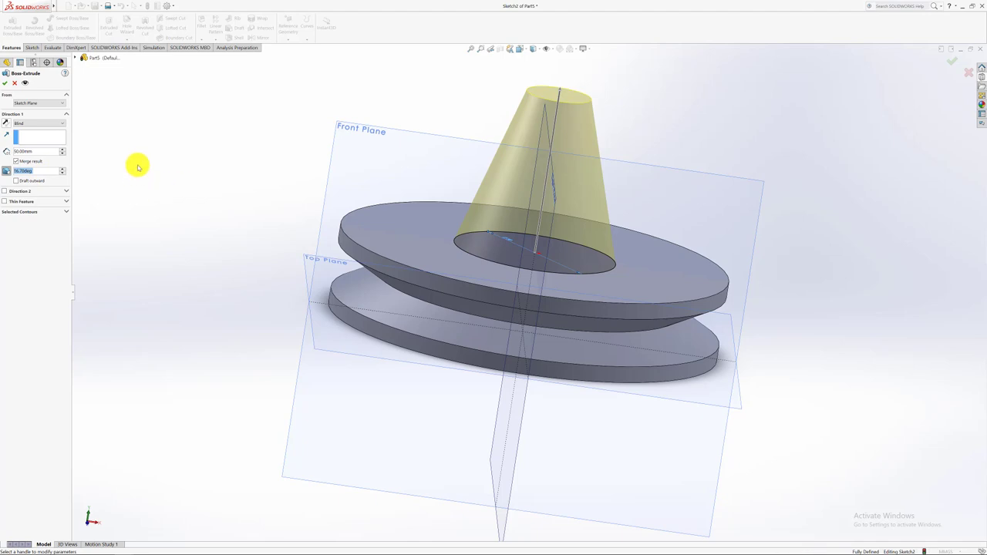
click(7, 83)
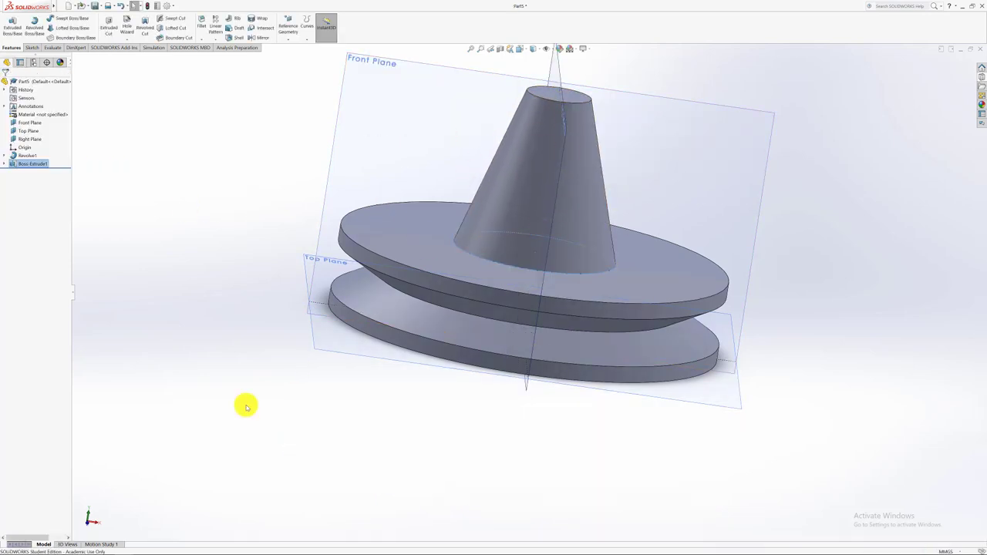
- Switch to the Part4 pulley drawing, then bring up the Word draft-angle calculation
mouse_move(128, 537)
click(88, 513)
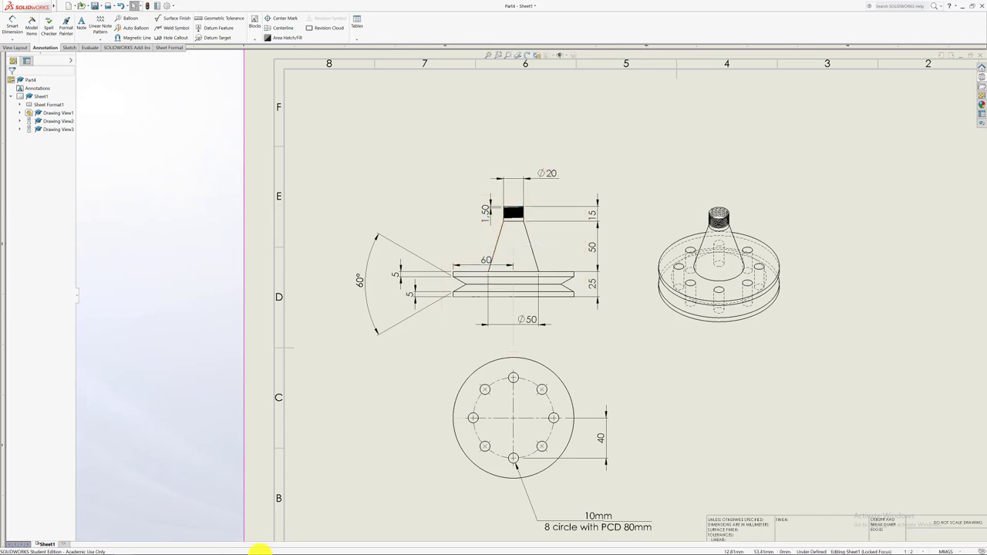
click(183, 546)
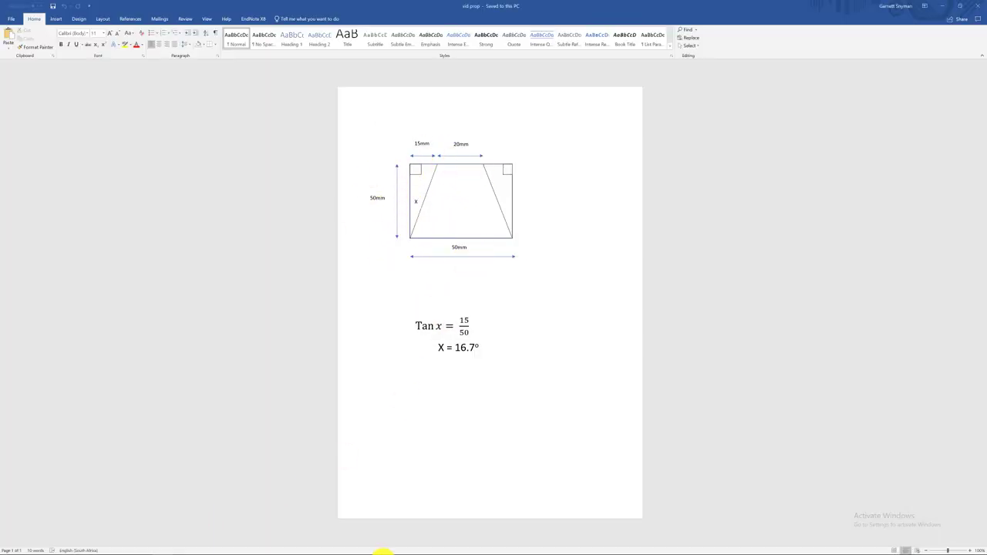
click(124, 547)
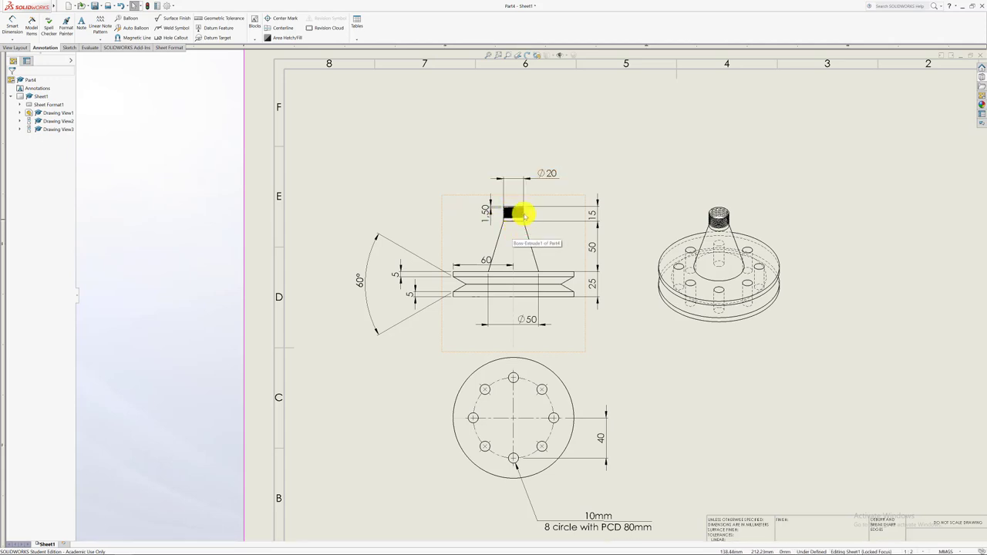
- Check the ⌀20 top dimension, then set the Part5 view normal to the cone top
click(542, 174)
mouse_move(125, 547)
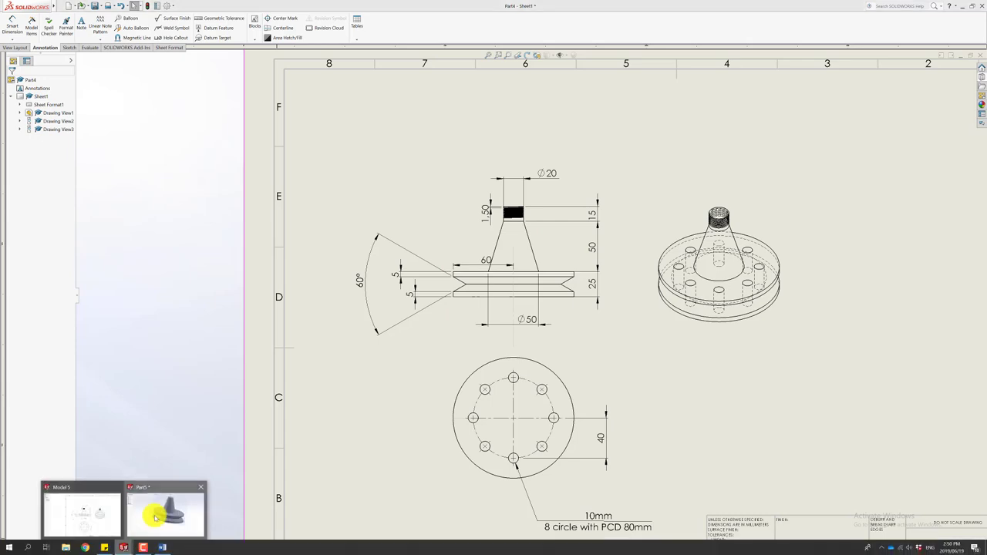
click(155, 517)
scroll(579, 100, up, 3)
scroll(522, 188, down, 5)
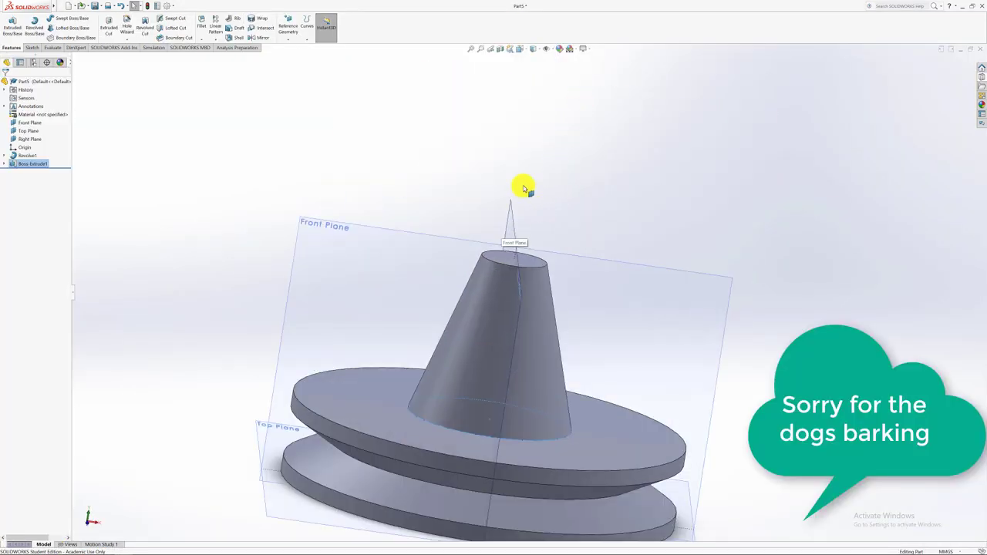
middle_drag(440, 227, 478, 280)
right_click(481, 286)
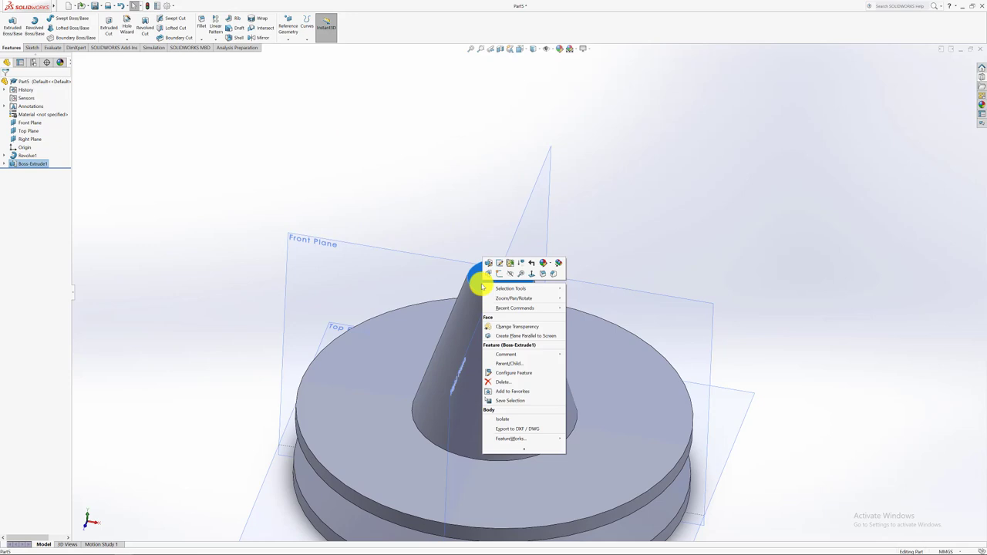
click(531, 273)
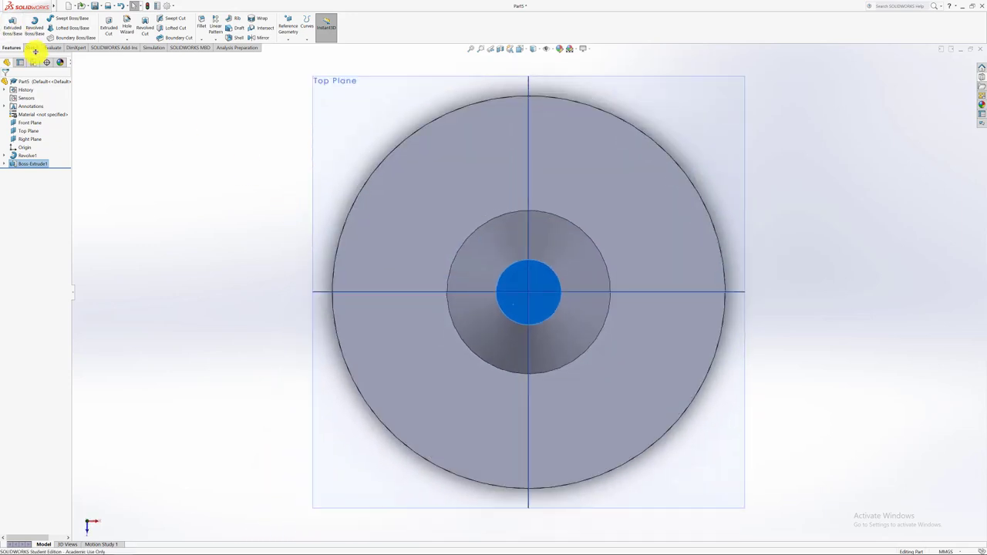
- Sketch a circle at the origin on the cone top and dimension it 20 mm
click(33, 48)
click(59, 18)
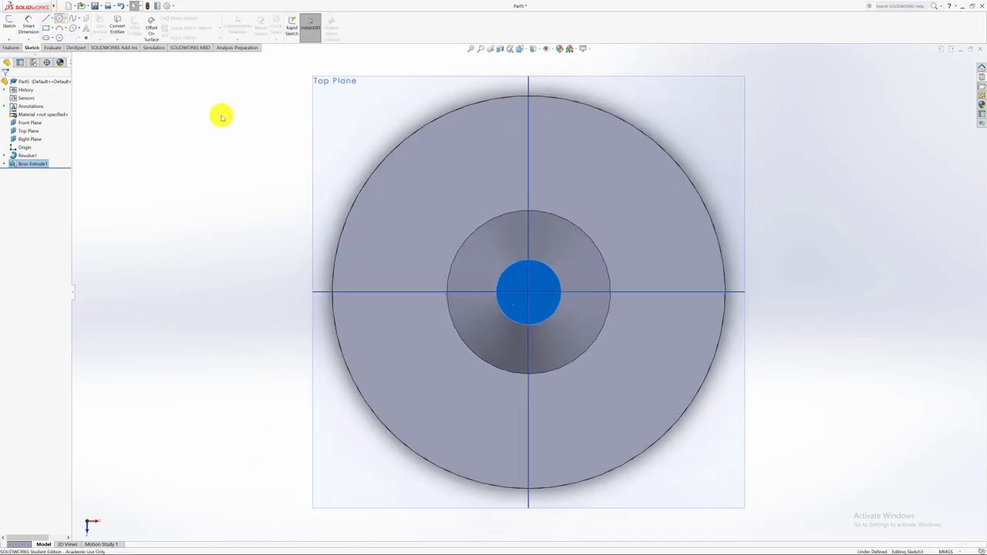
click(529, 292)
click(501, 274)
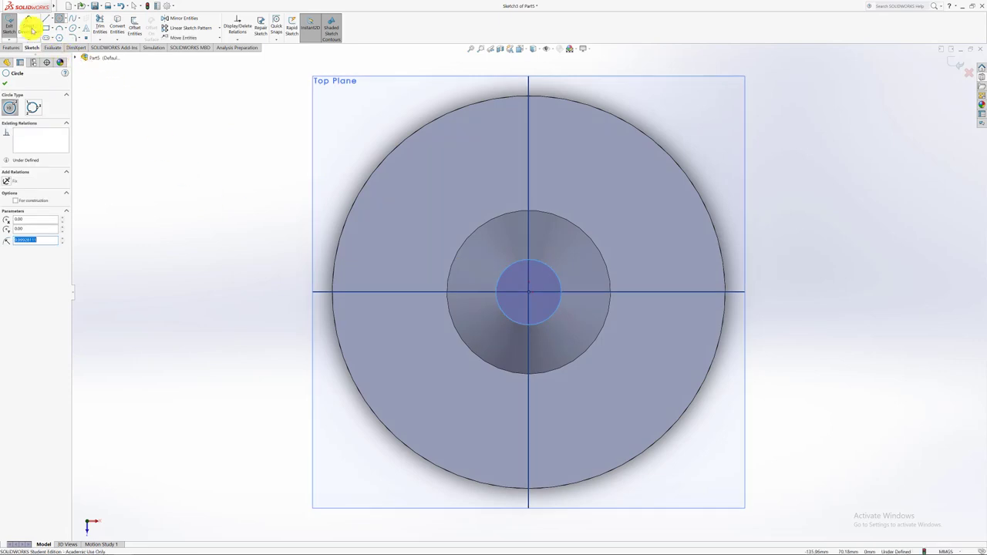
click(30, 29)
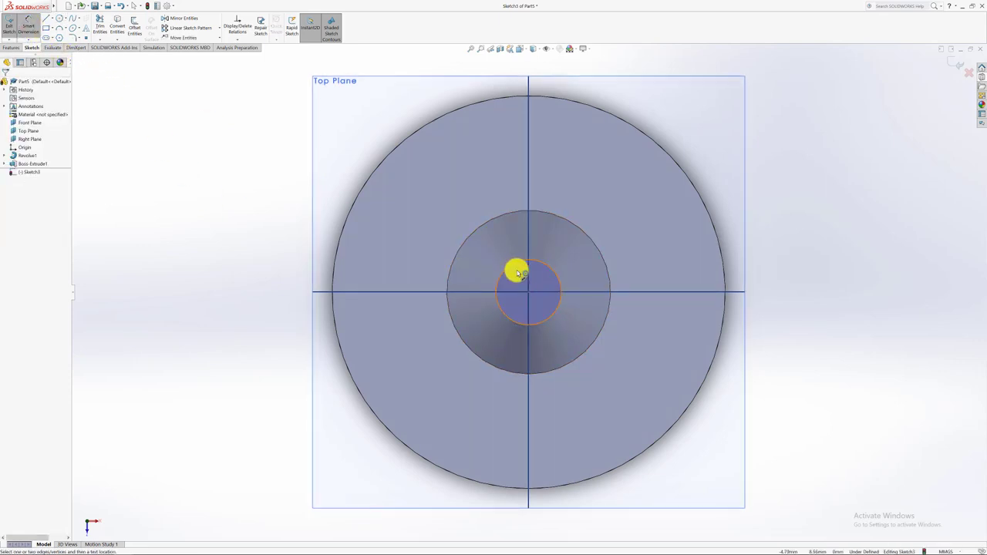
click(519, 274)
click(561, 319)
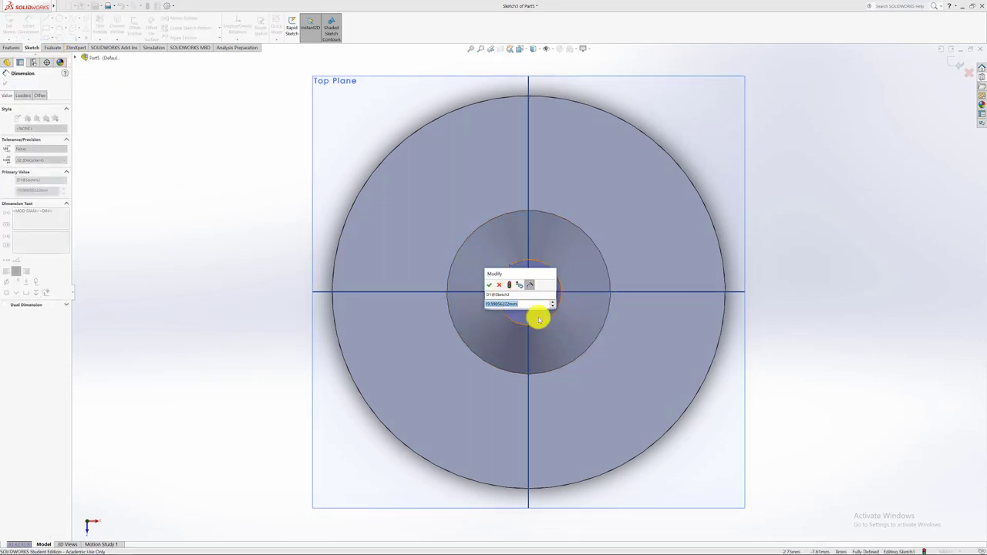
text(20)
key(Return)
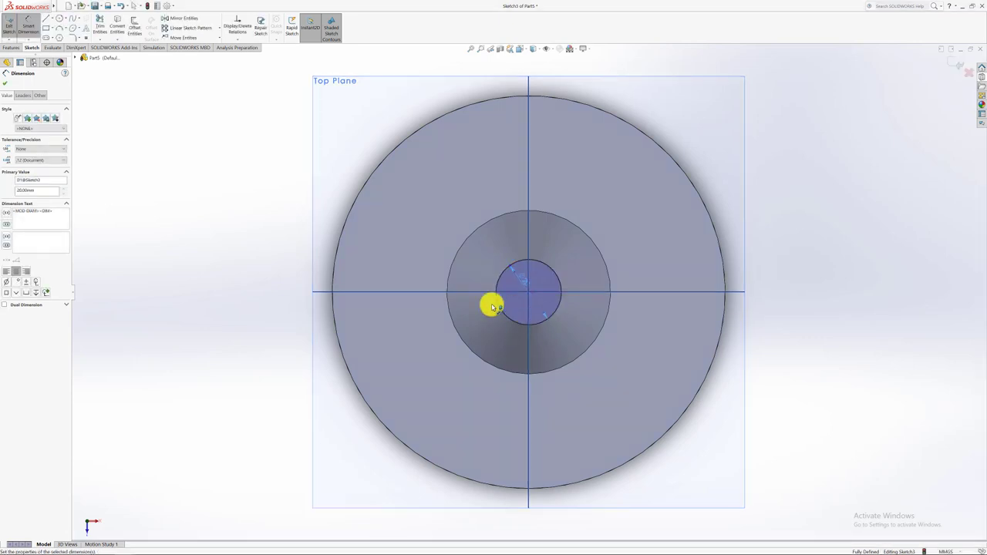
- Extrude the 20 mm circle 15 mm upward and orbit to inspect the result
click(11, 47)
click(13, 27)
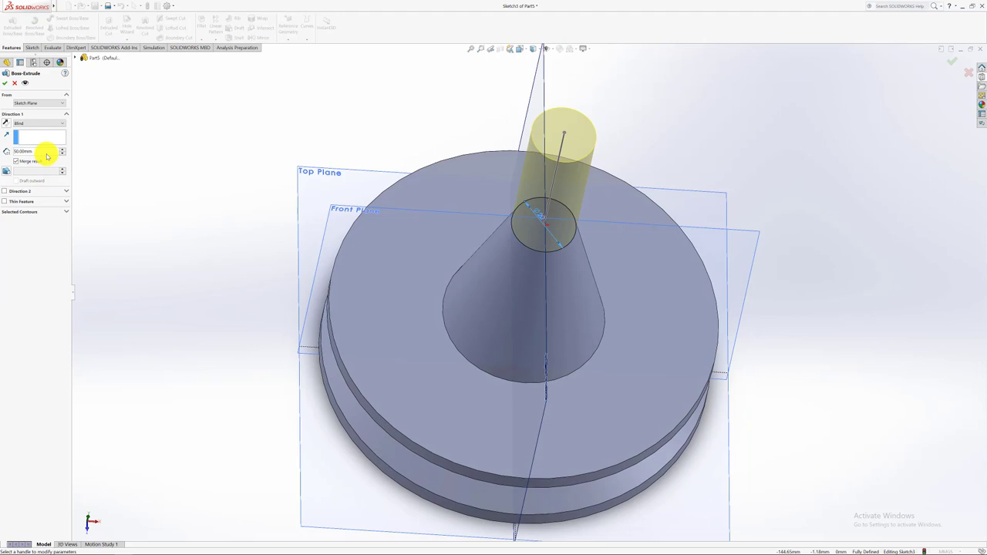
text(15)
key(Return)
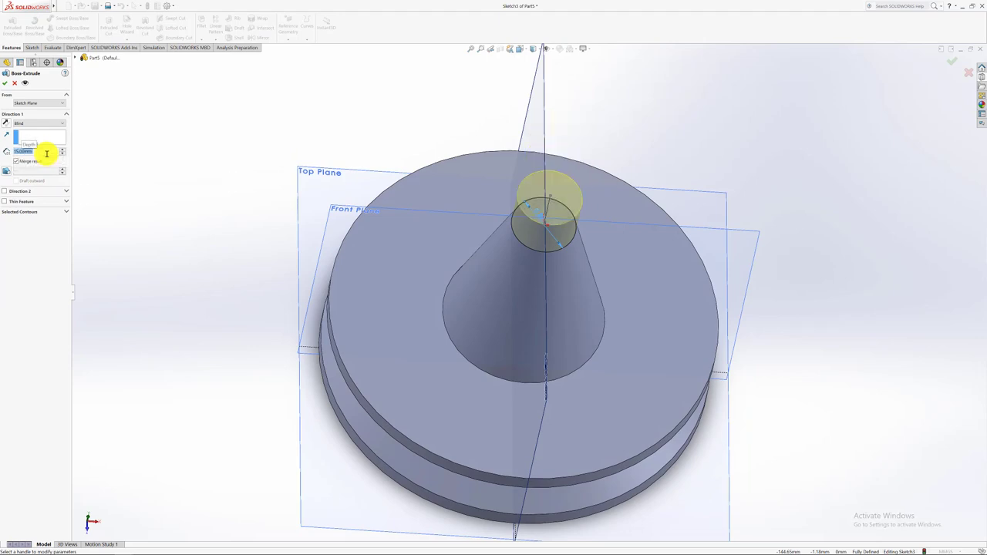
middle_drag(205, 208, 191, 143)
click(5, 83)
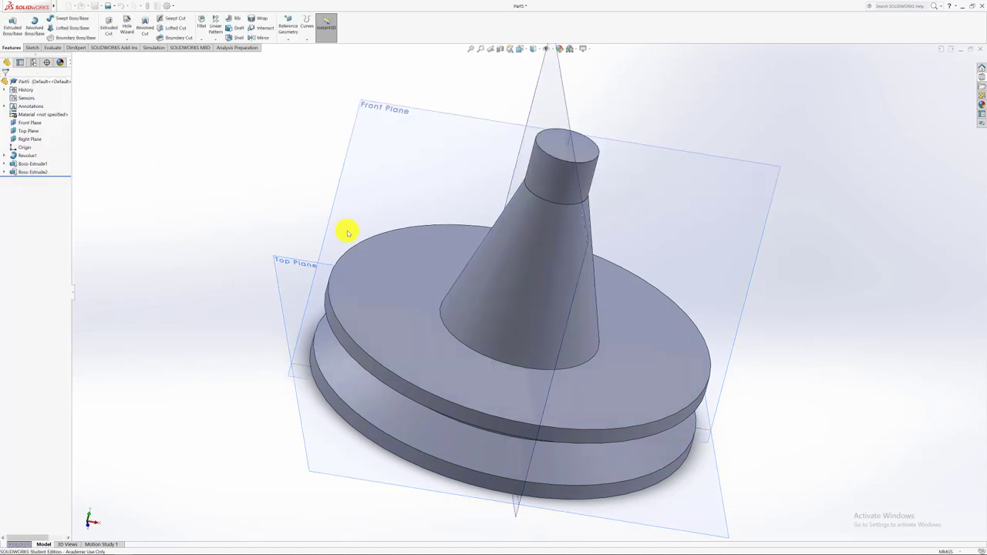
middle_drag(288, 196, 324, 247)
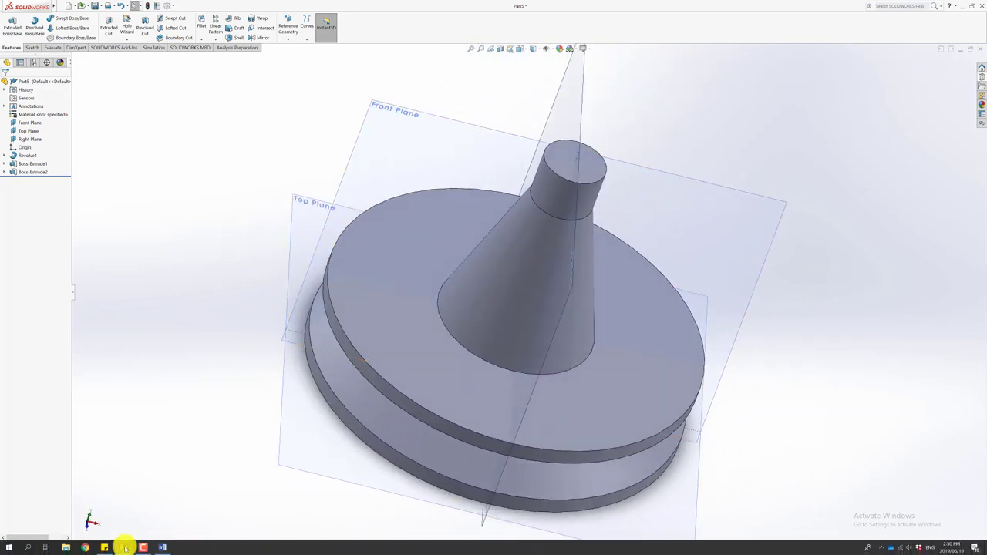
- Bring the Part4 reference drawing to the front, showing eight 10 mm holes on an 80 mm PCD
mouse_move(124, 545)
click(104, 522)
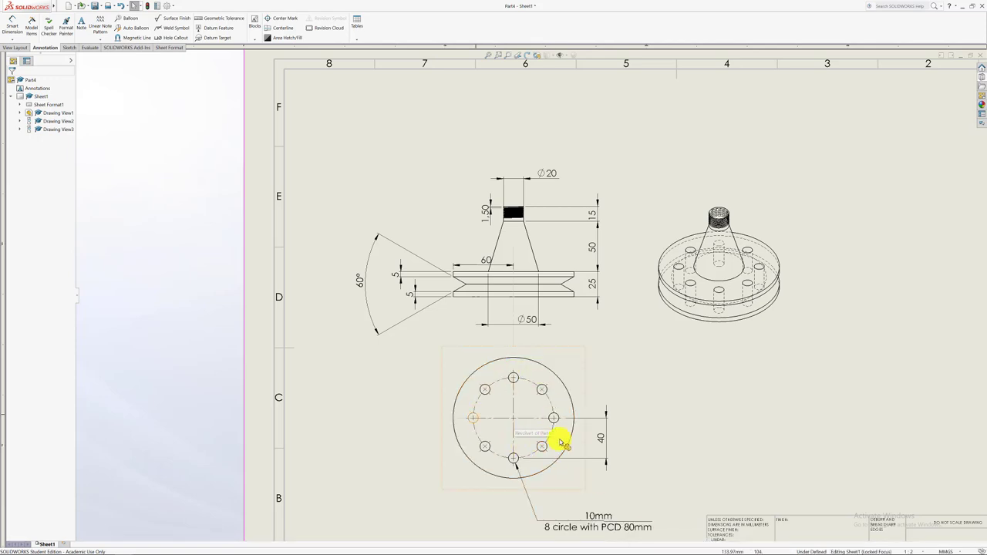
mouse_move(178, 539)
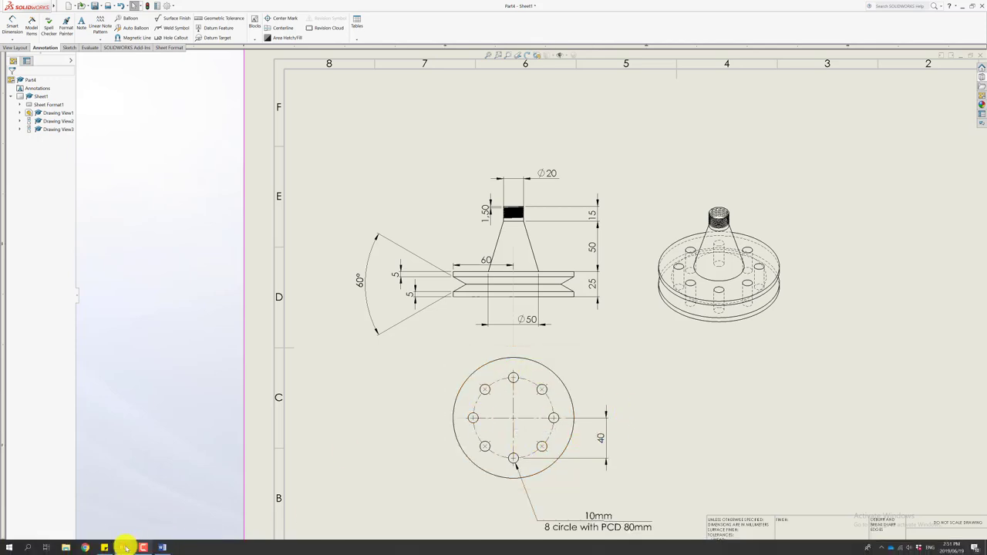
mouse_move(124, 546)
click(108, 523)
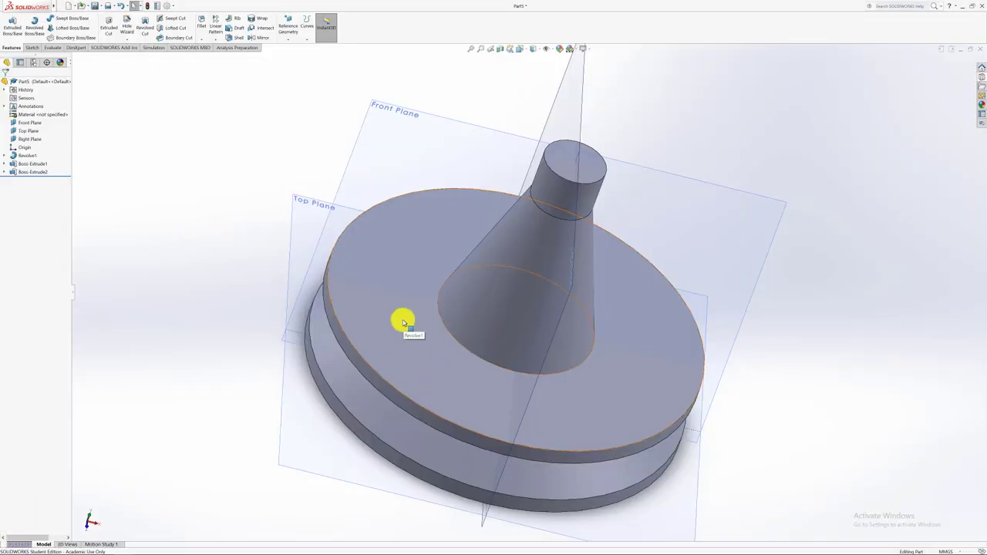
- View the flange's top face Normal To and sketch a small circle near its top edge
click(402, 322)
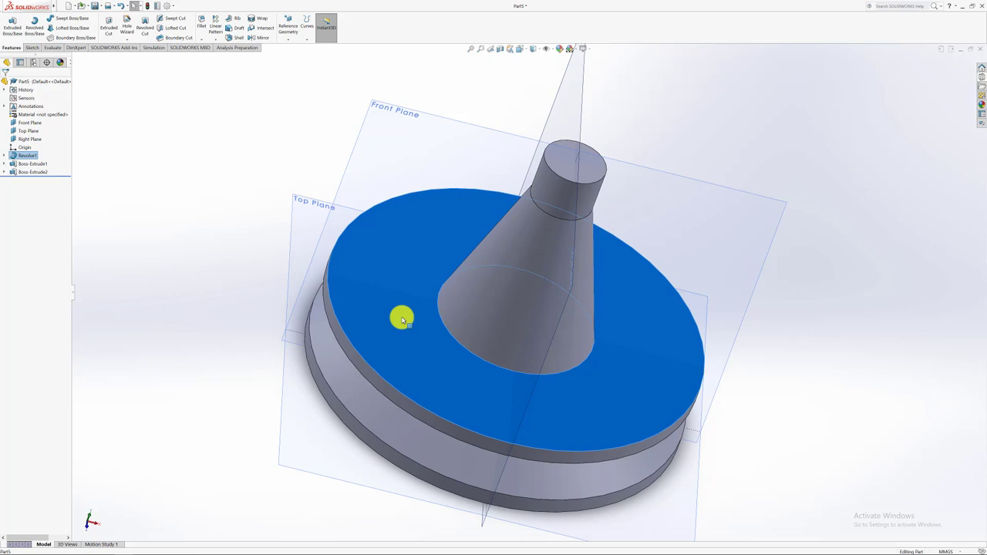
right_click(401, 316)
click(451, 310)
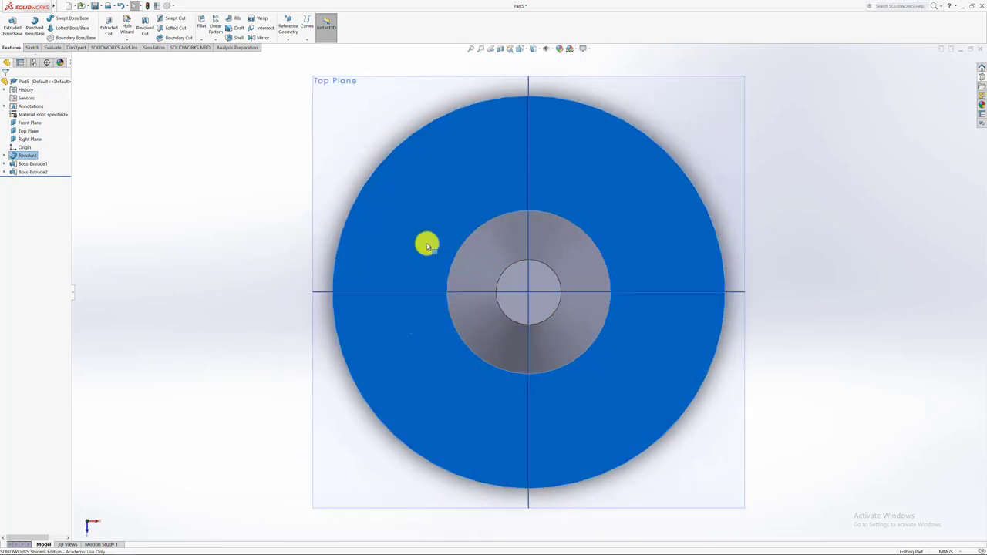
click(33, 48)
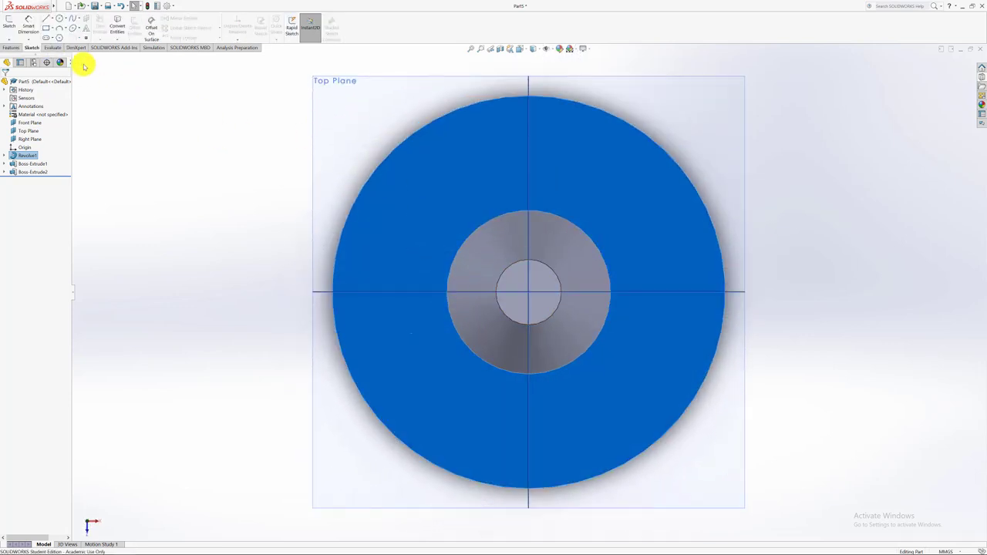
click(60, 18)
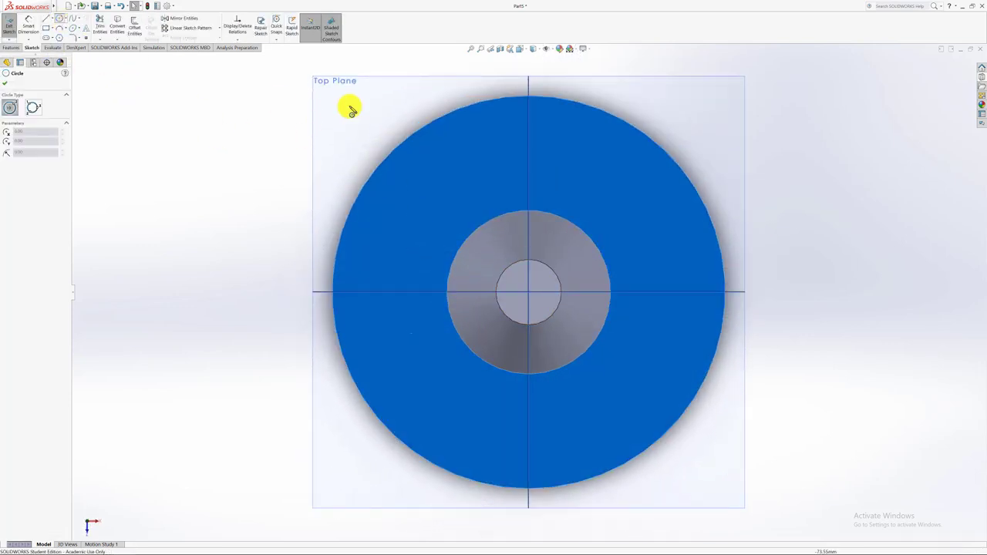
click(529, 139)
click(504, 138)
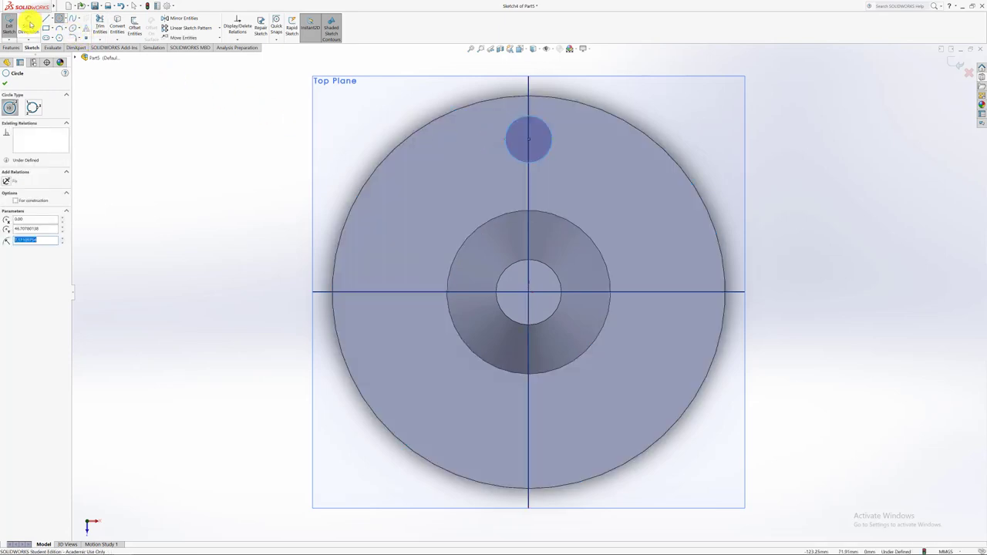
- Dimension the circle to Ø10 mm, 40 mm from the part's centre
click(29, 25)
click(509, 130)
click(523, 143)
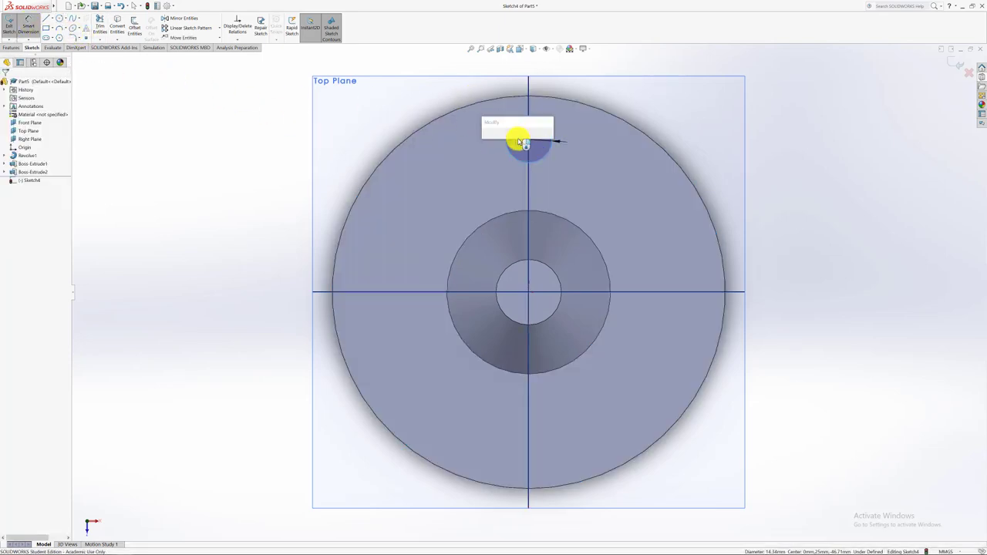
text(10)
key(Return)
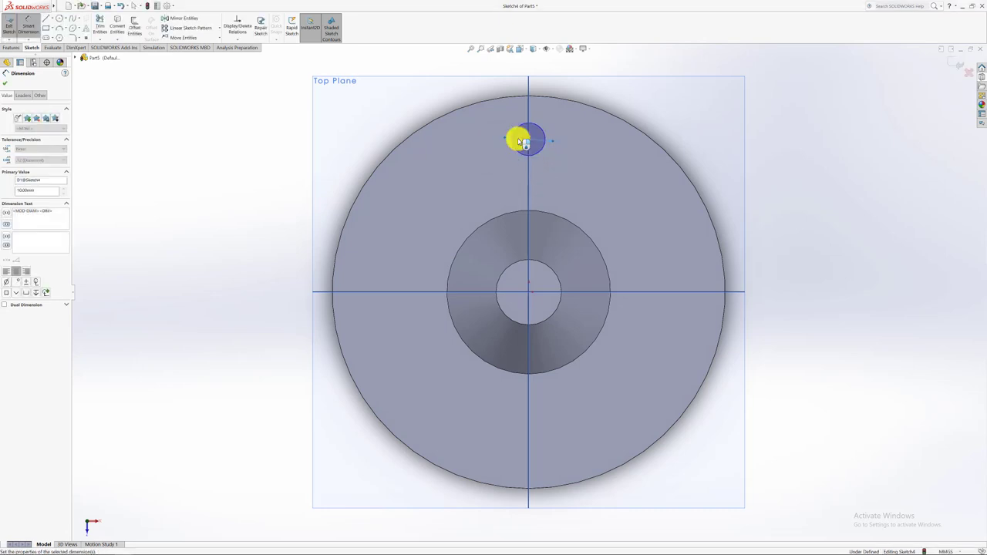
click(529, 293)
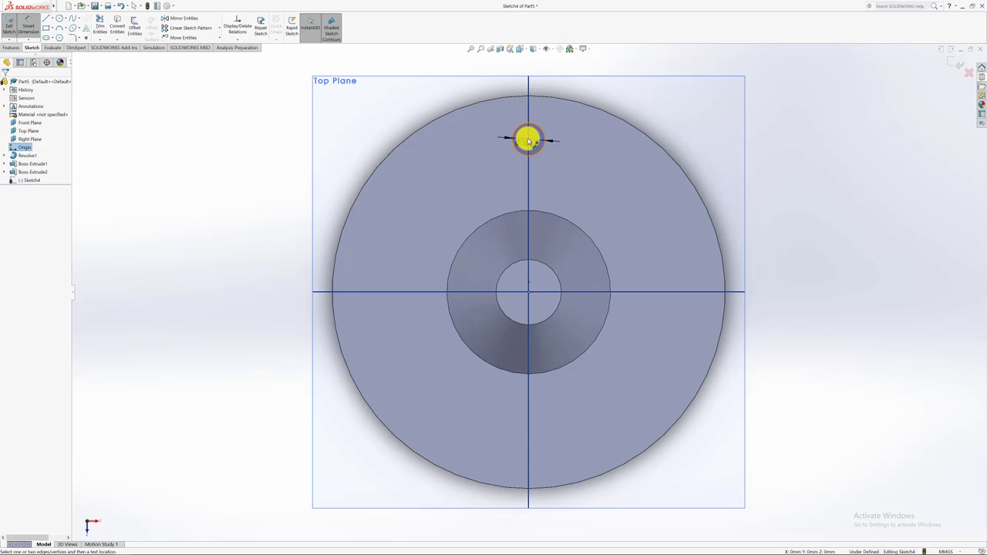
click(529, 141)
click(590, 262)
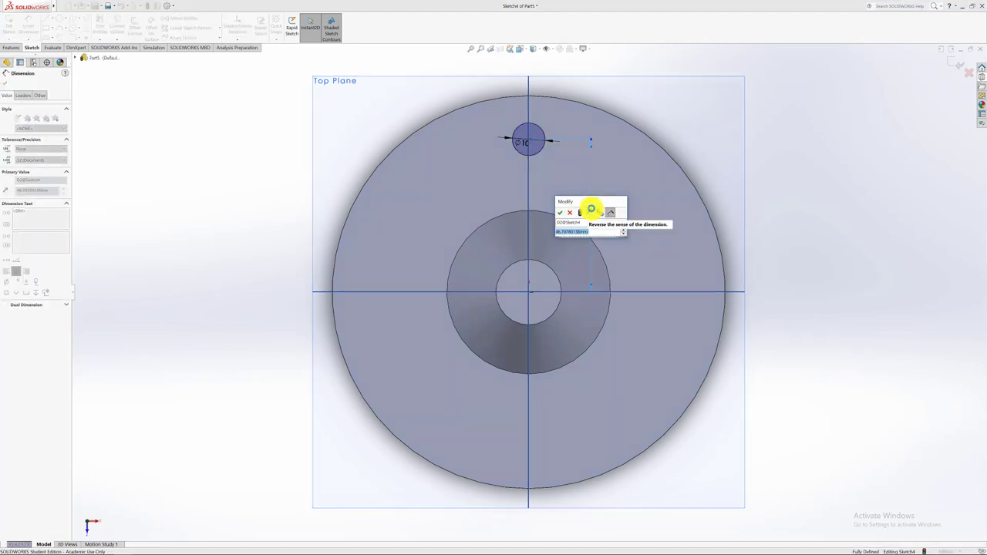
text(40)
key(Return)
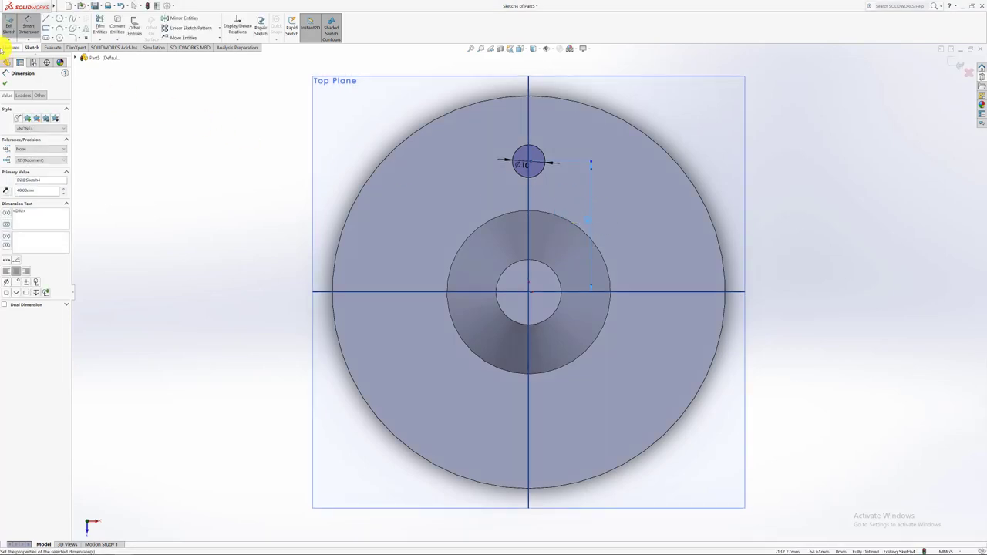
click(6, 48)
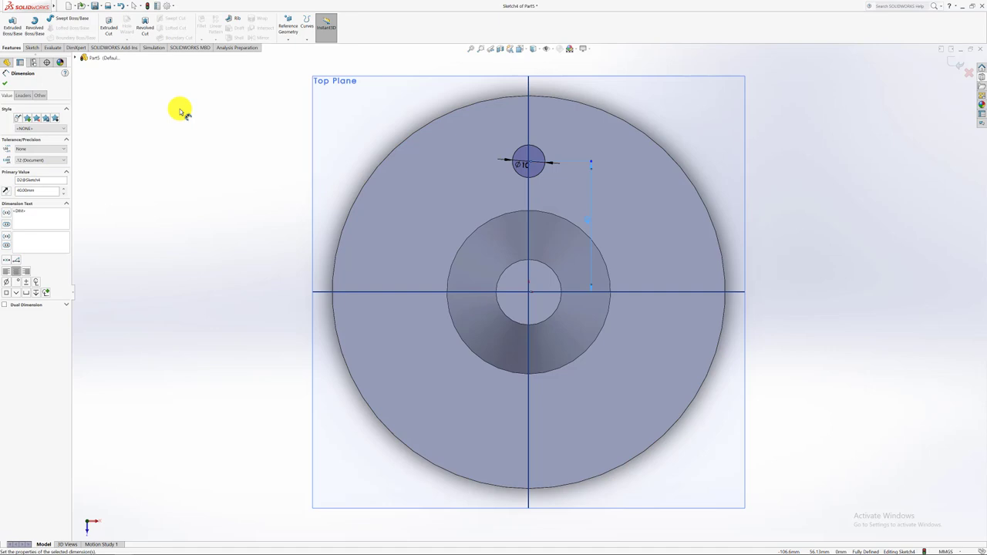
- Extrude-cut the Ø10 circle Through All to make one hole in the flange
click(108, 27)
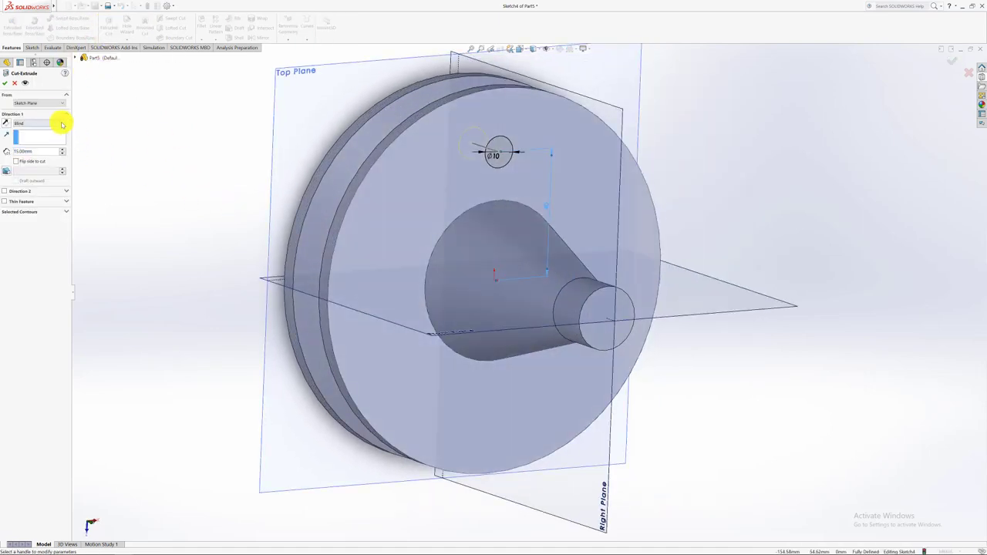
click(61, 124)
click(31, 135)
click(5, 83)
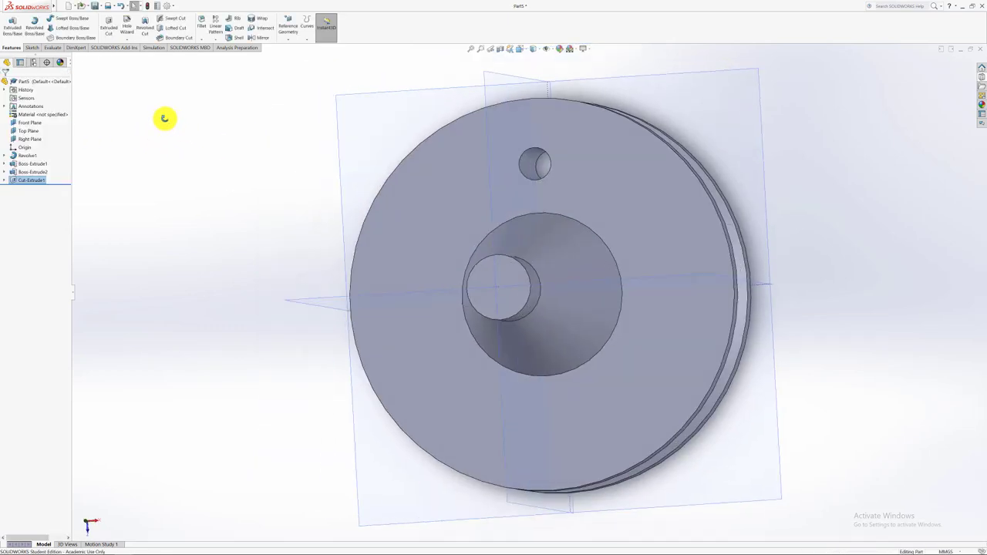
middle_drag(164, 118, 188, 152)
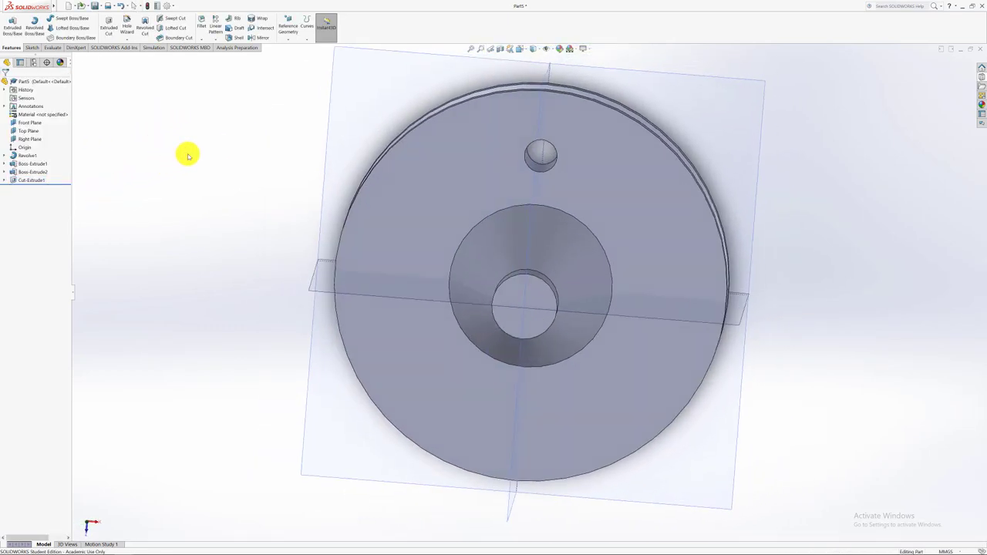
click(208, 45)
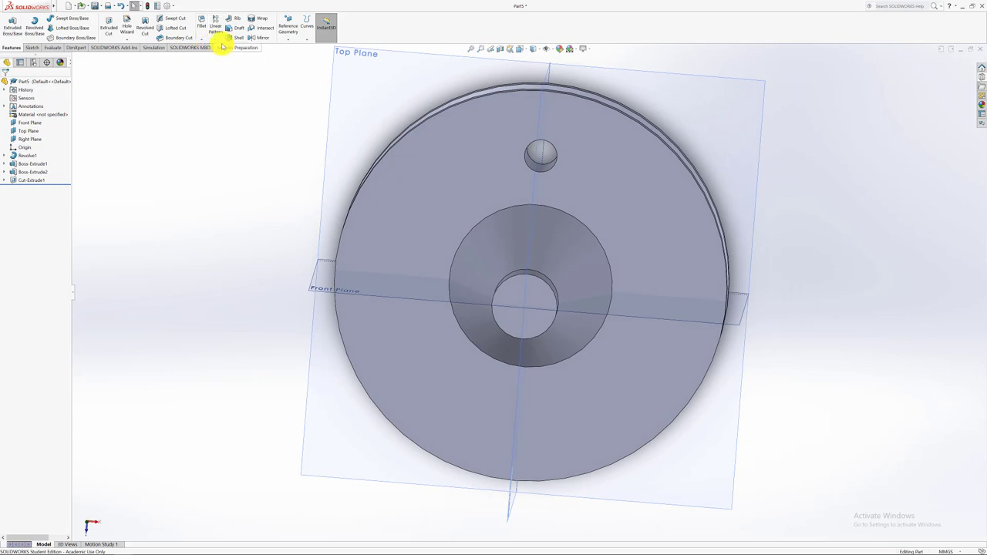
click(222, 46)
- Start a circular pattern of Cut-Extrude1 using the flange's outer edge as the axis
click(228, 63)
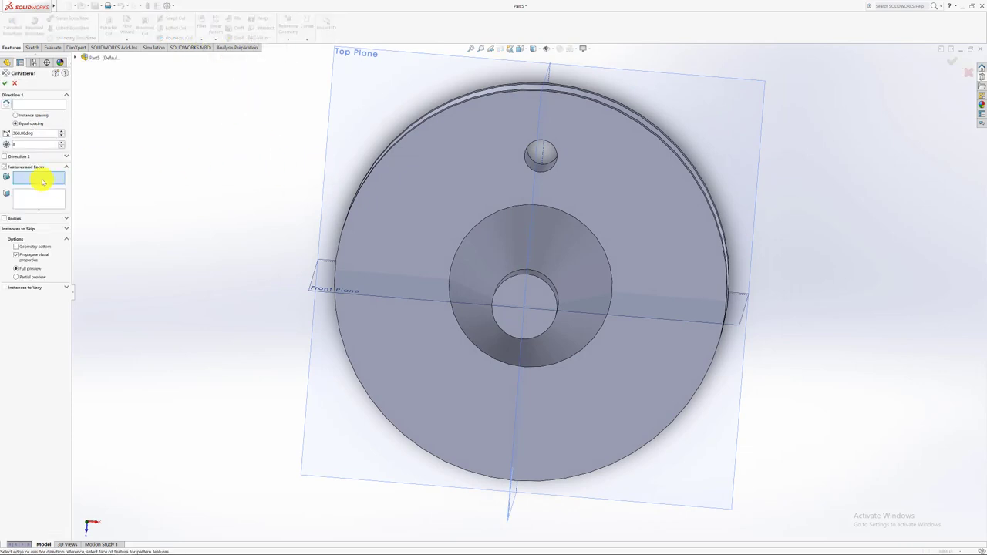
click(532, 165)
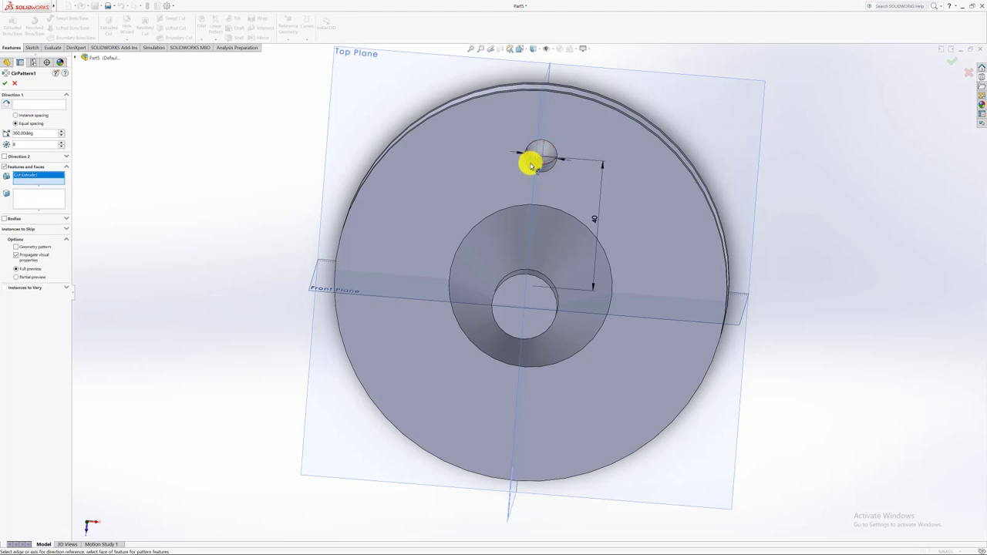
click(23, 103)
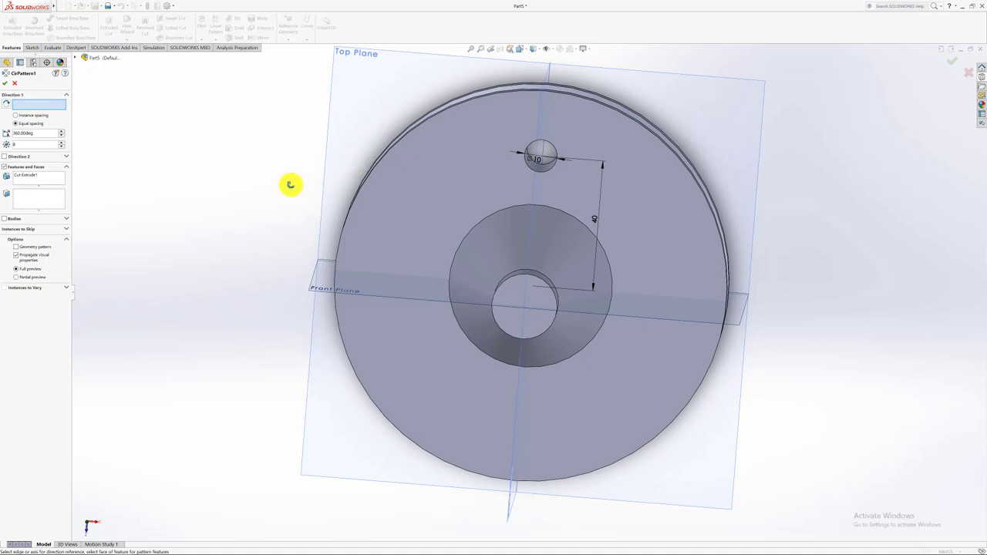
middle_drag(288, 185, 294, 228)
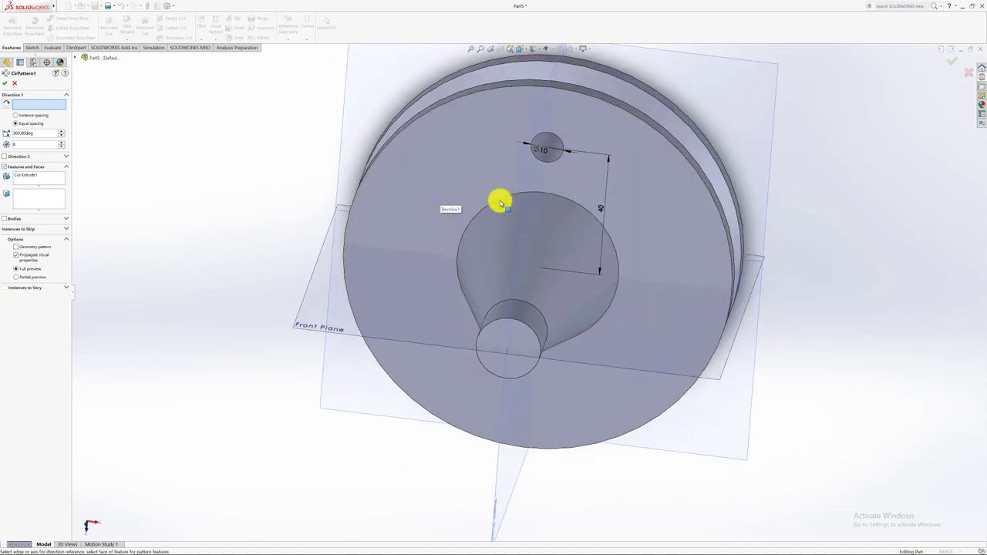
click(470, 93)
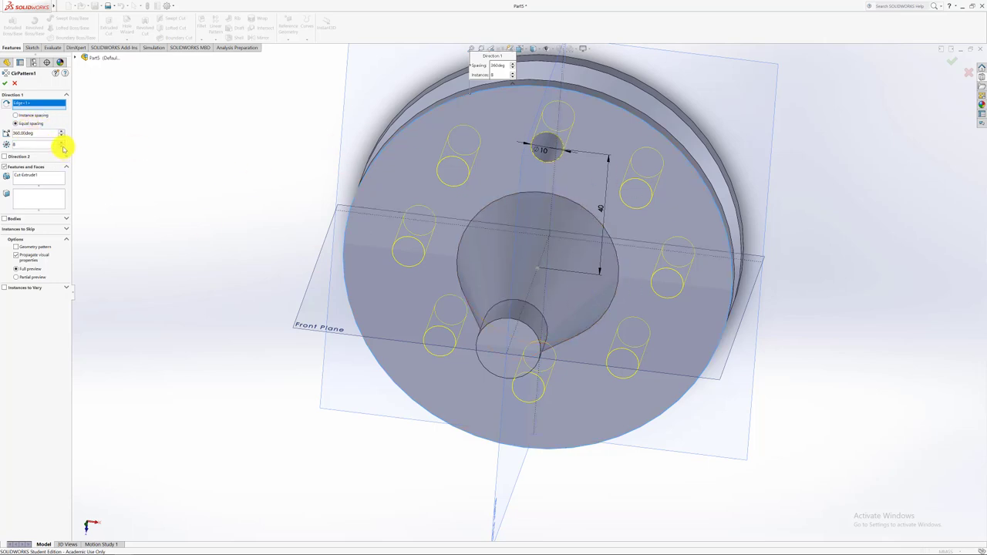
- Set equal spacing over 360° with 8 instances and accept the pattern
click(63, 148)
click(63, 148)
click(63, 148)
click(63, 148)
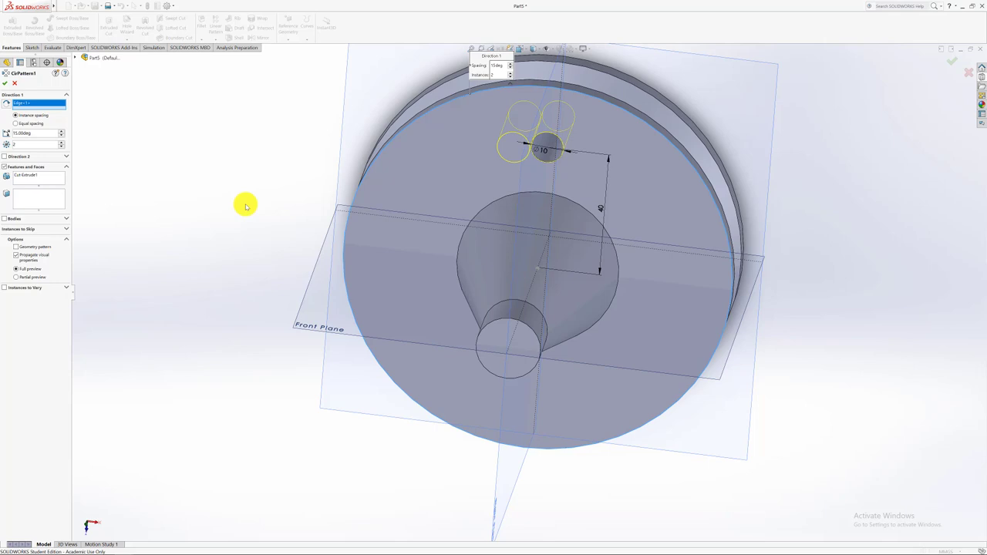
click(18, 124)
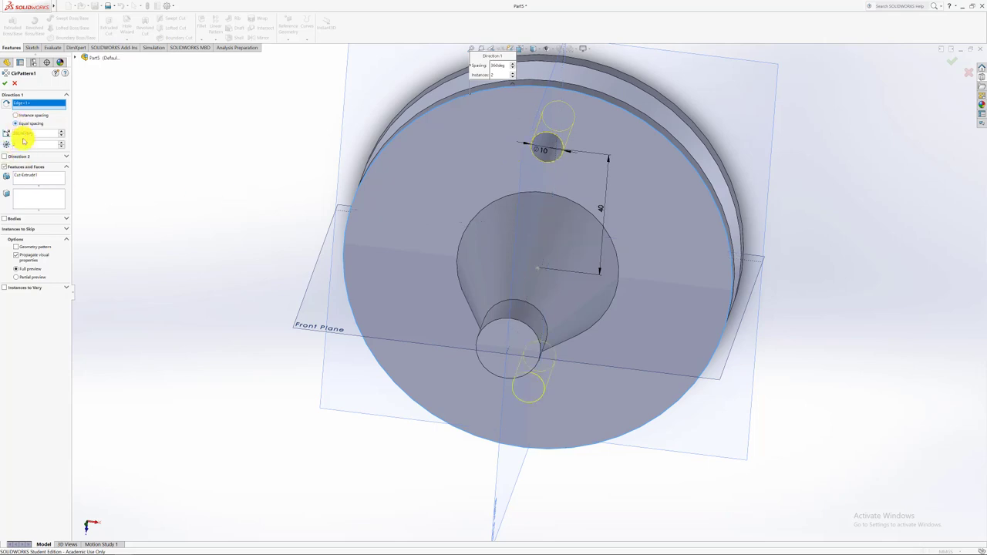
click(61, 143)
click(61, 142)
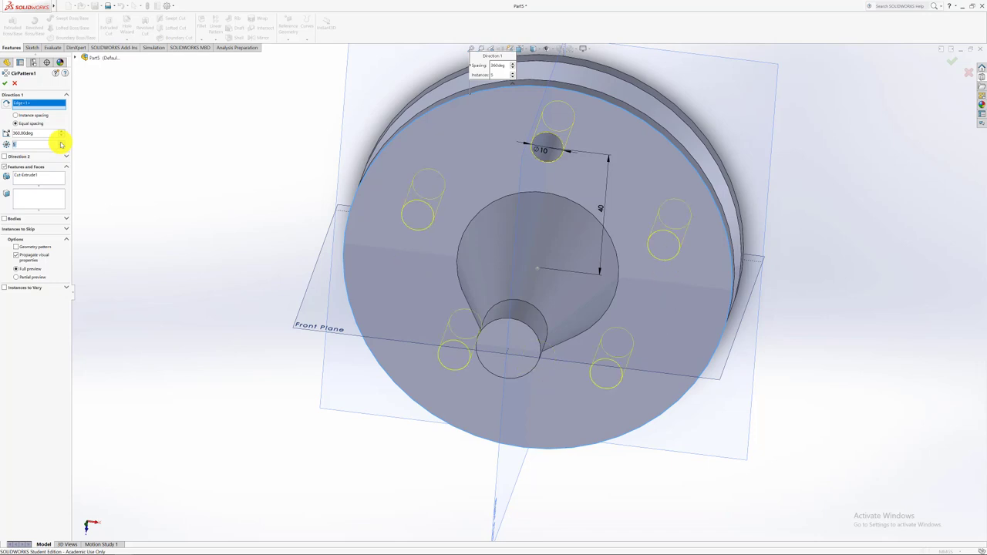
click(61, 143)
click(61, 142)
click(60, 142)
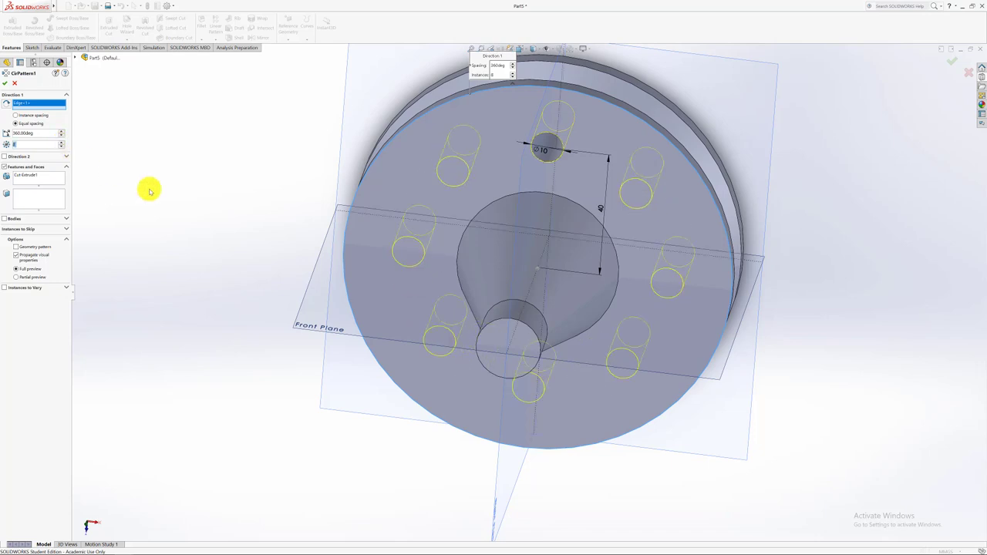
click(5, 82)
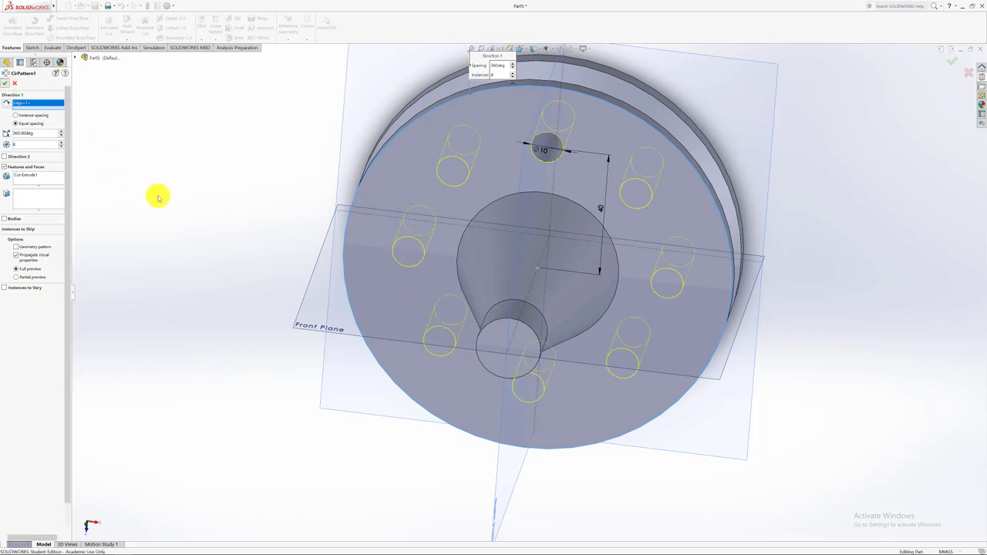
middle_drag(215, 202, 470, 219)
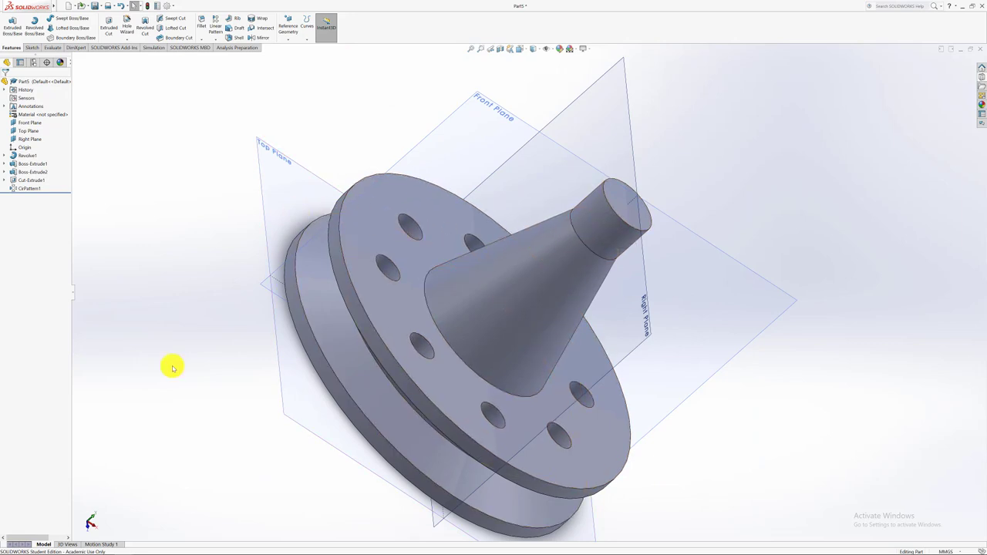
- Check the drawing's 1.50 pitch thread on the Ø20 top, then return to the Part5 model
mouse_move(123, 547)
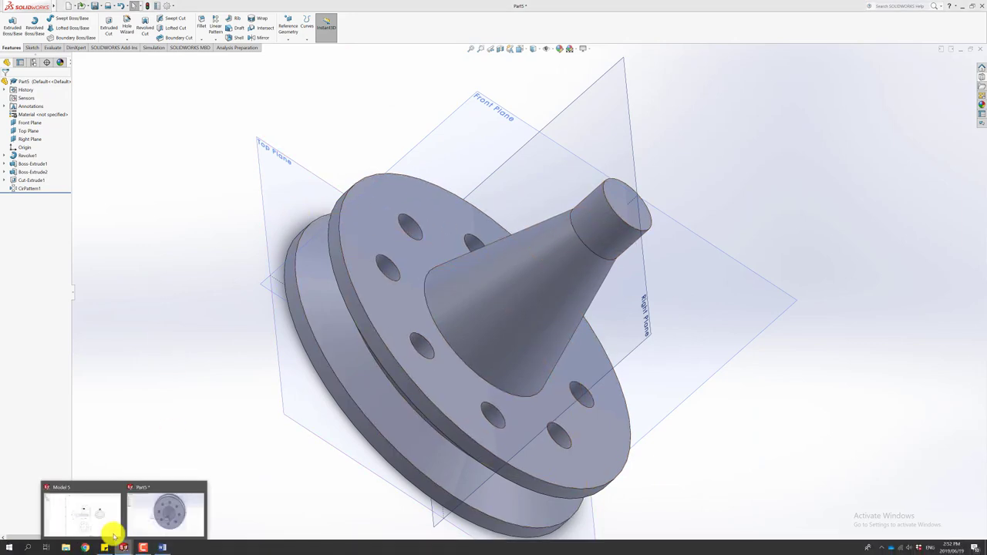
click(98, 518)
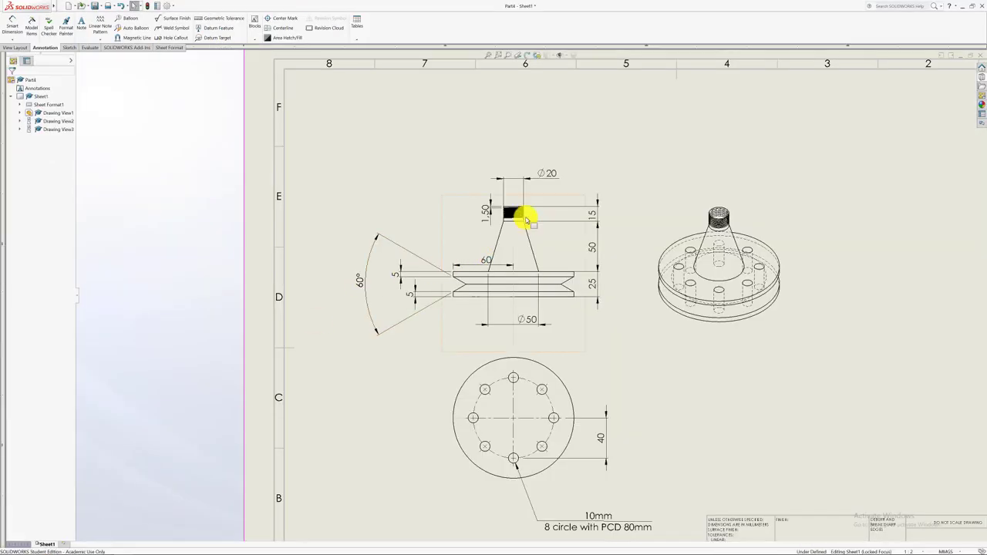
scroll(503, 222, down, 3)
scroll(503, 224, down, 3)
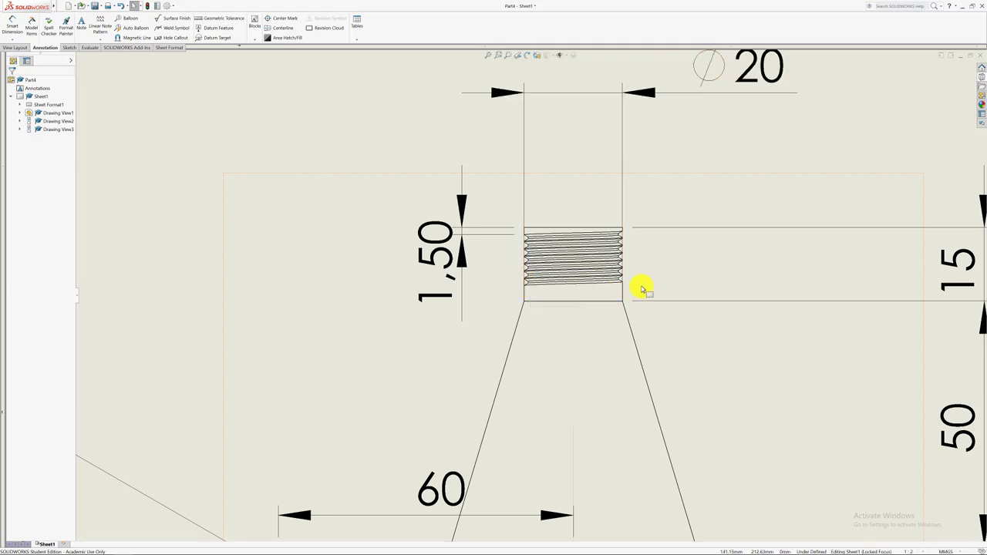
scroll(641, 289, up, 3)
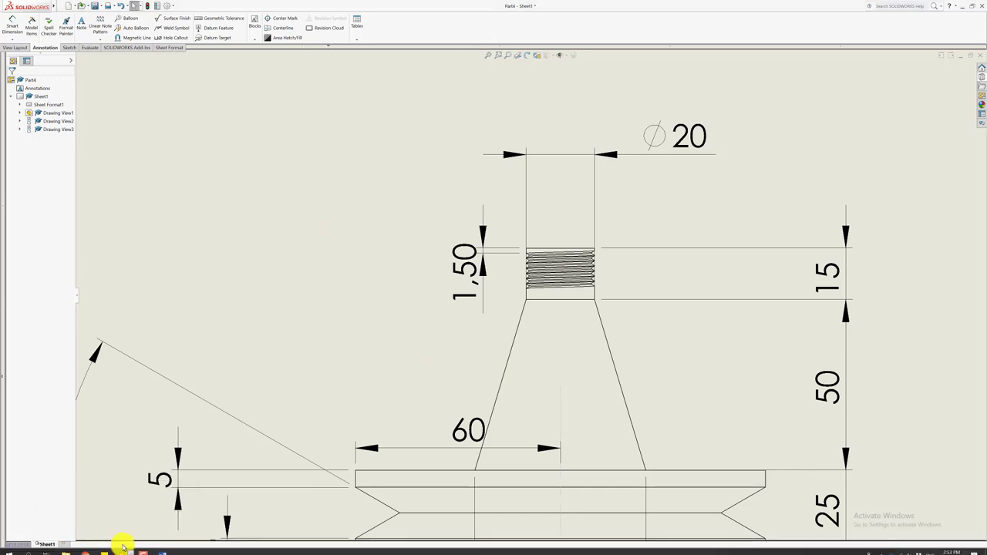
- Switch to the 3D pulley part and orient it to show the top cylinder
mouse_move(142, 550)
click(137, 512)
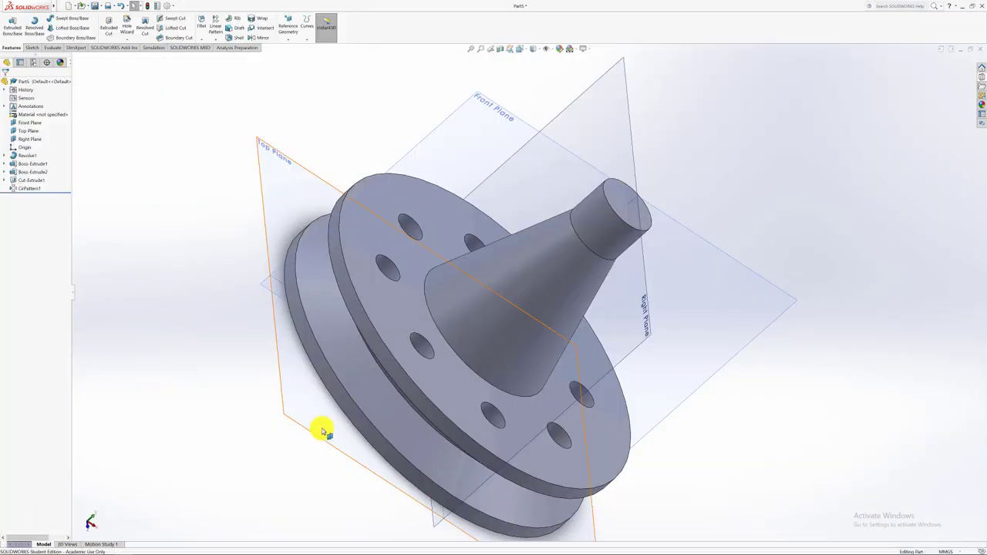
middle_drag(322, 432, 535, 342)
scroll(463, 342, up, 3)
middle_drag(463, 342, 446, 309)
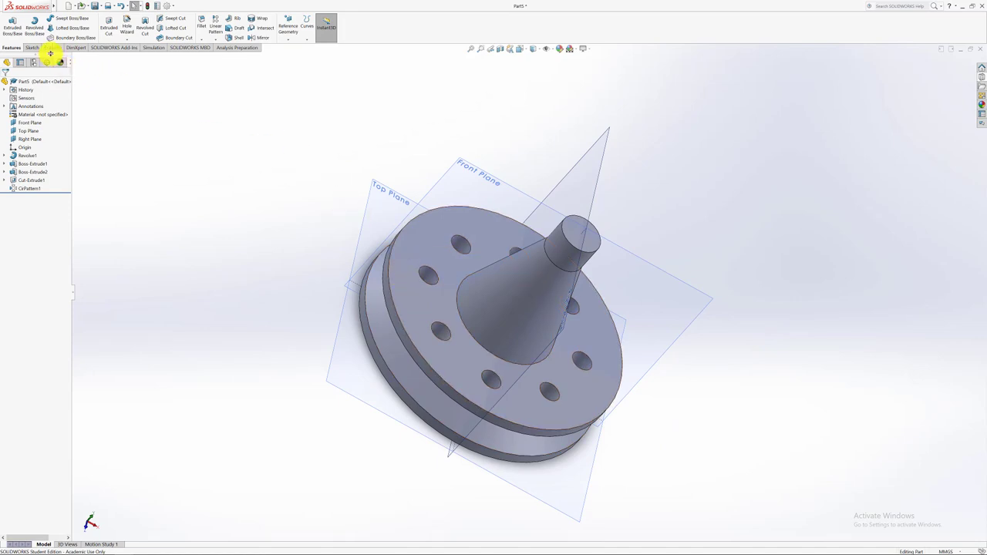
- Start a Thread on the top cylinder's upper edge, starting from its end face
click(128, 39)
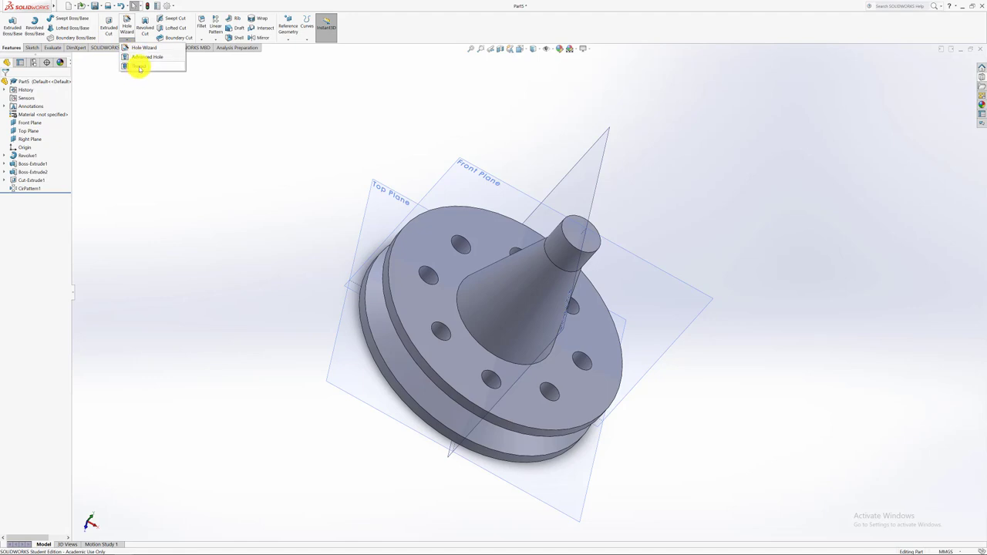
click(140, 67)
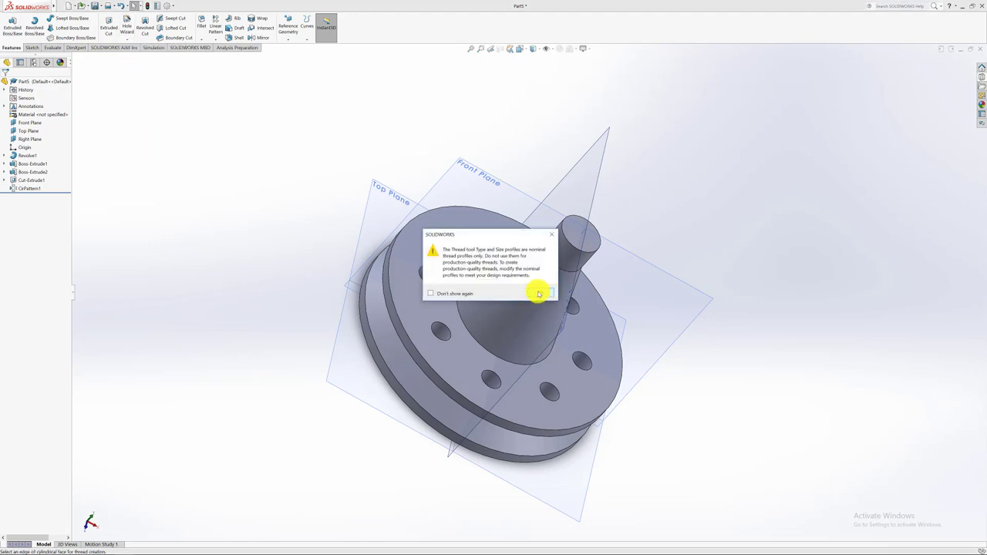
click(539, 294)
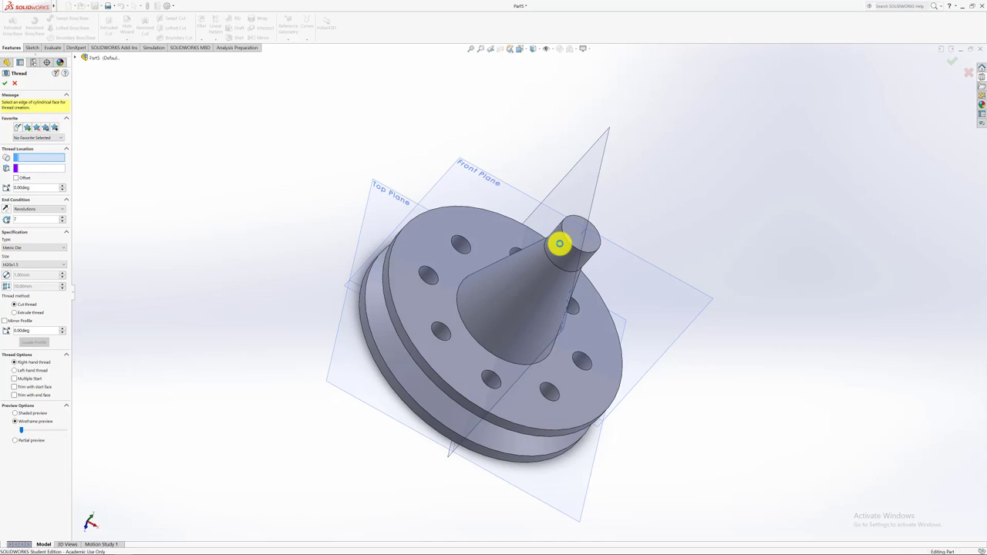
click(571, 245)
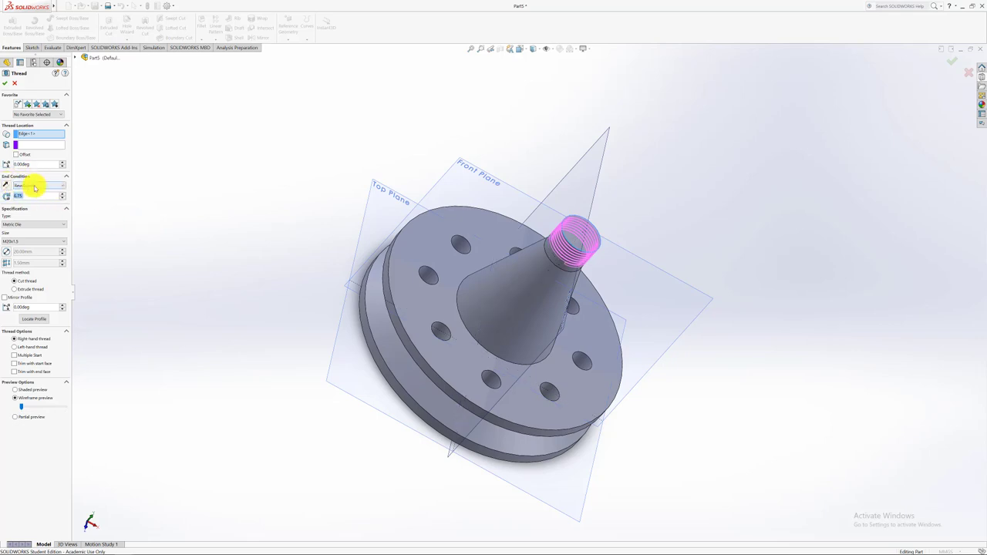
click(26, 197)
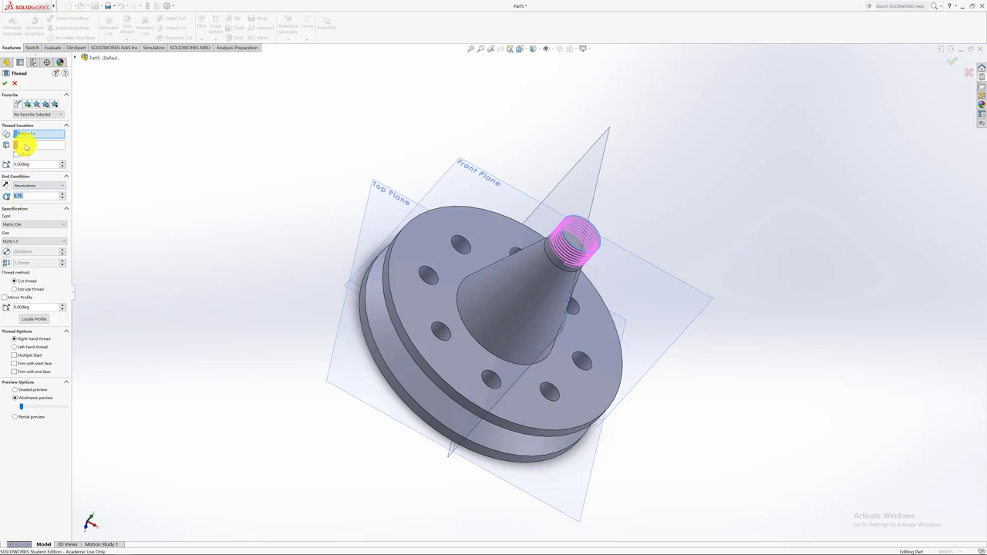
click(26, 146)
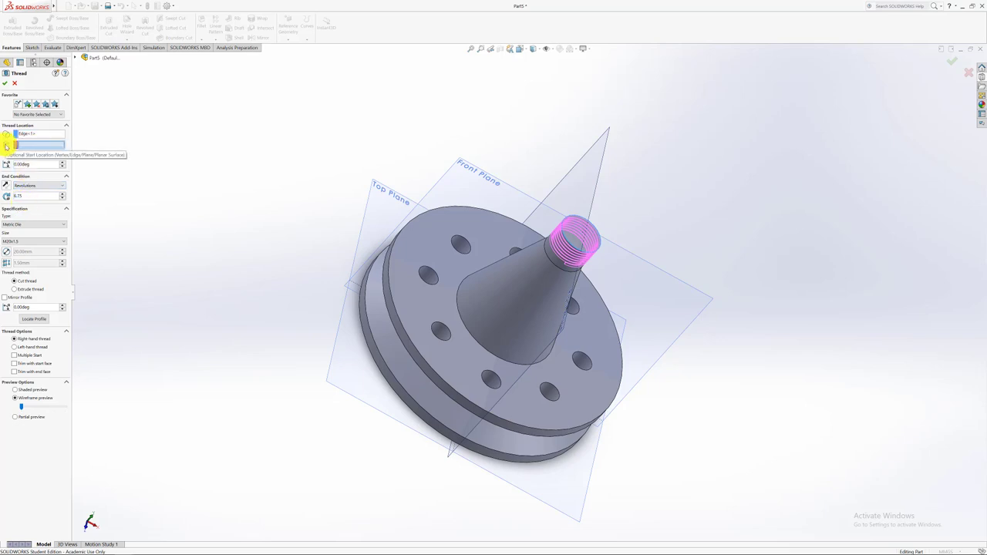
click(577, 235)
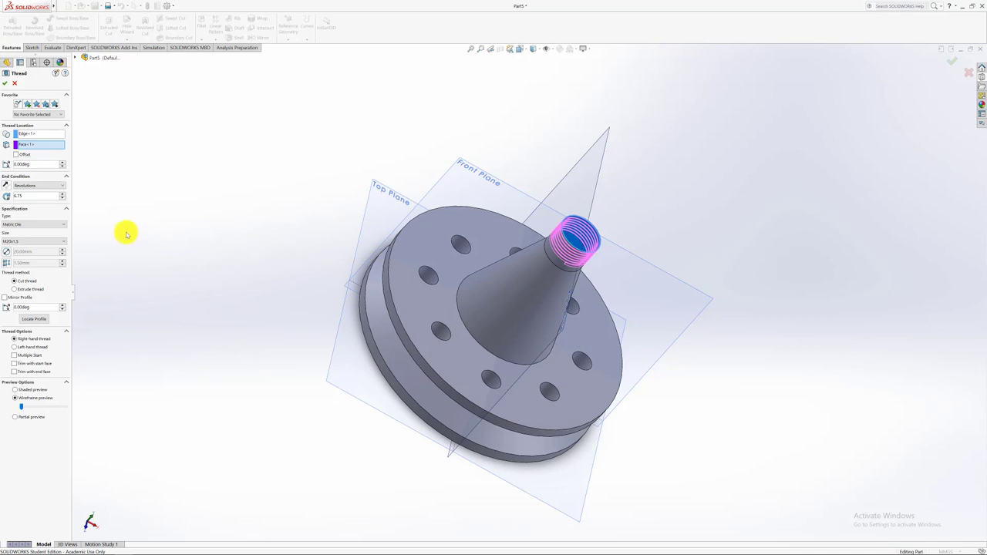
- Set the thread type to Metric Die with size M20x1.5
click(58, 224)
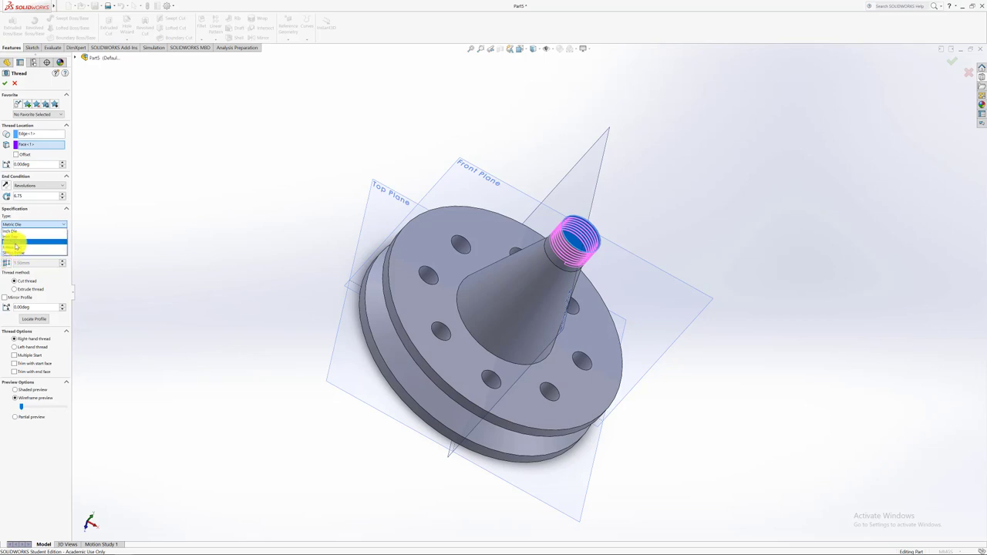
click(27, 243)
click(48, 224)
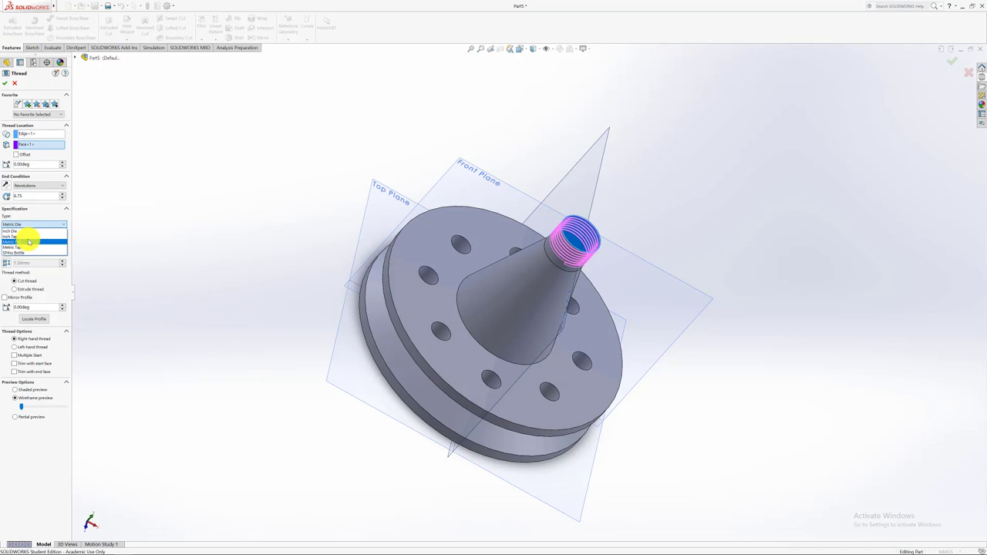
click(28, 242)
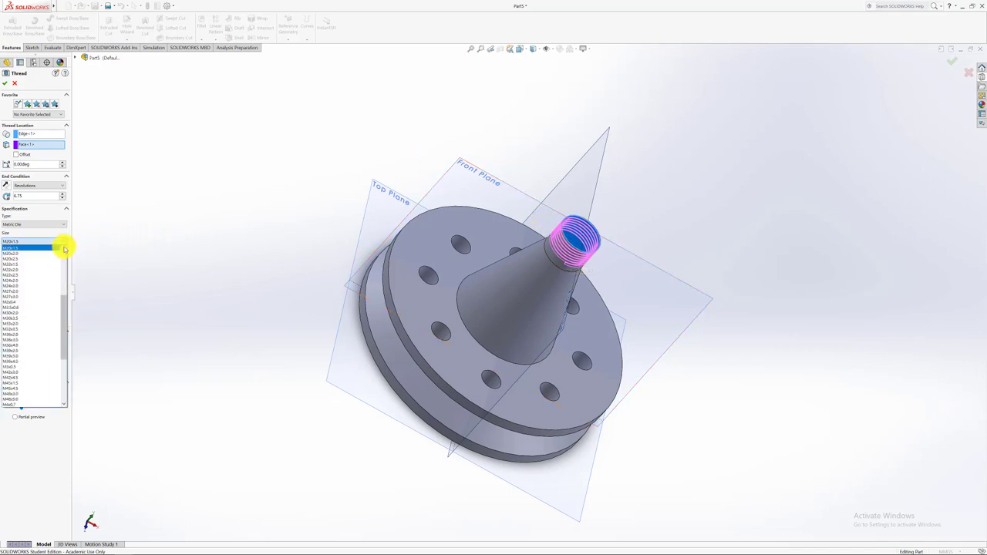
scroll(23, 260, up, 1)
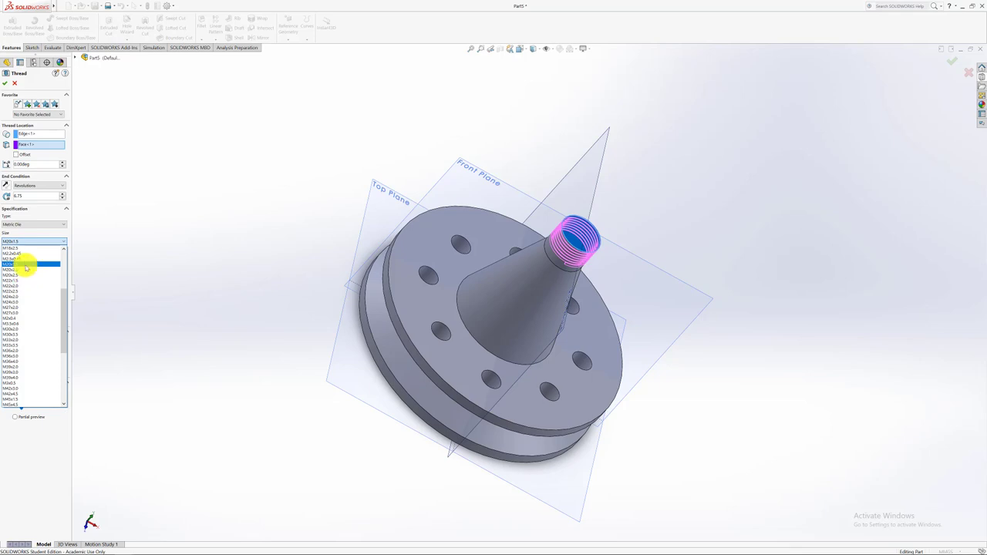
click(25, 265)
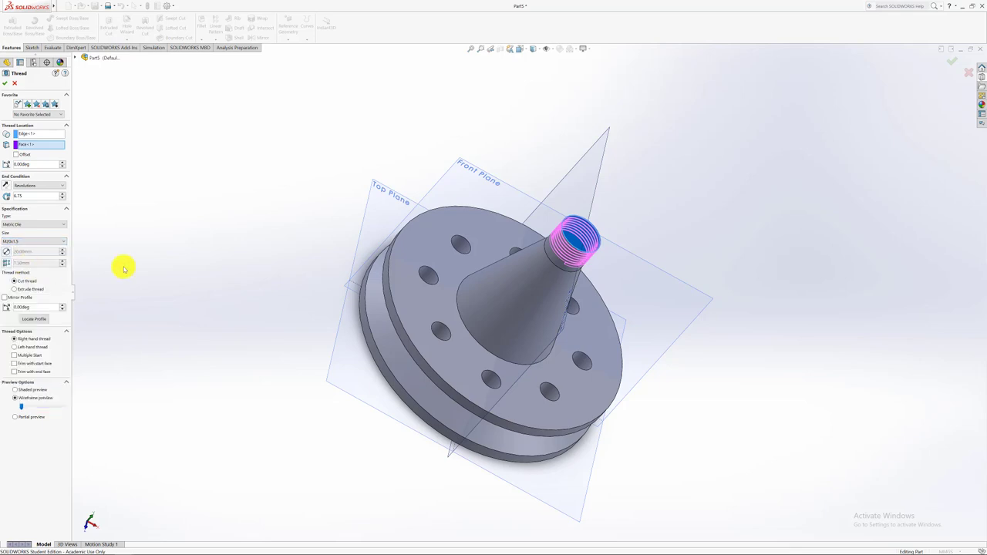
click(50, 241)
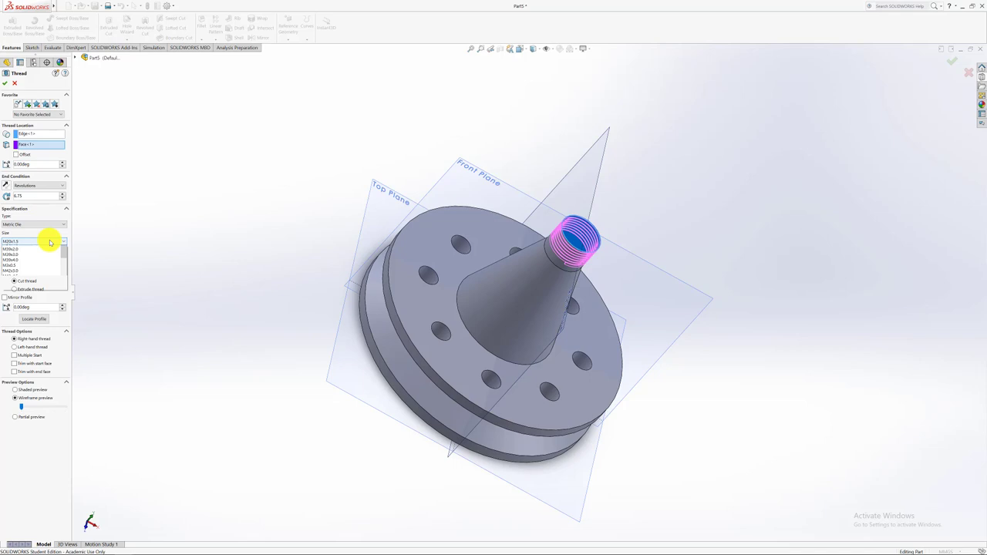
click(50, 245)
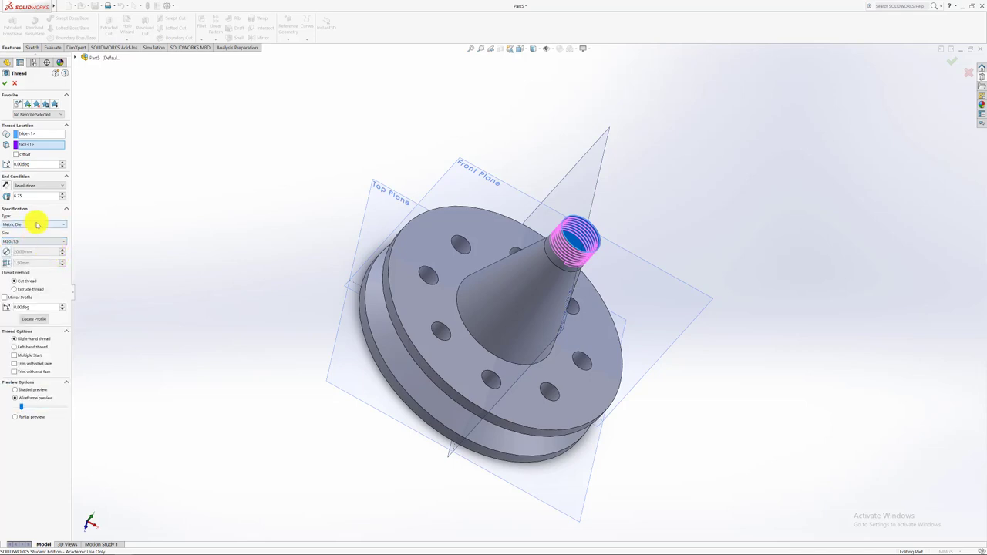
- Change the thread's end condition to Blind with a 10 mm depth
click(56, 185)
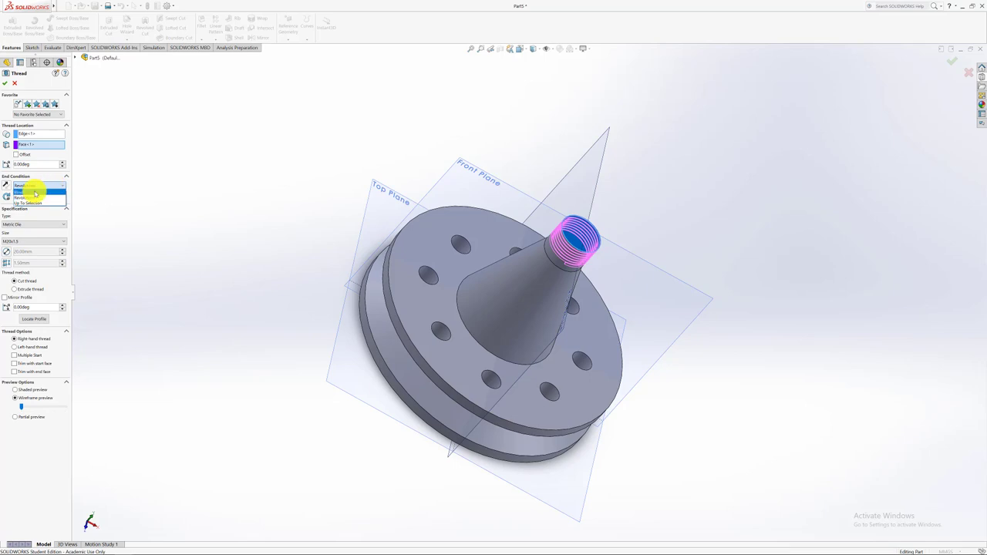
click(50, 196)
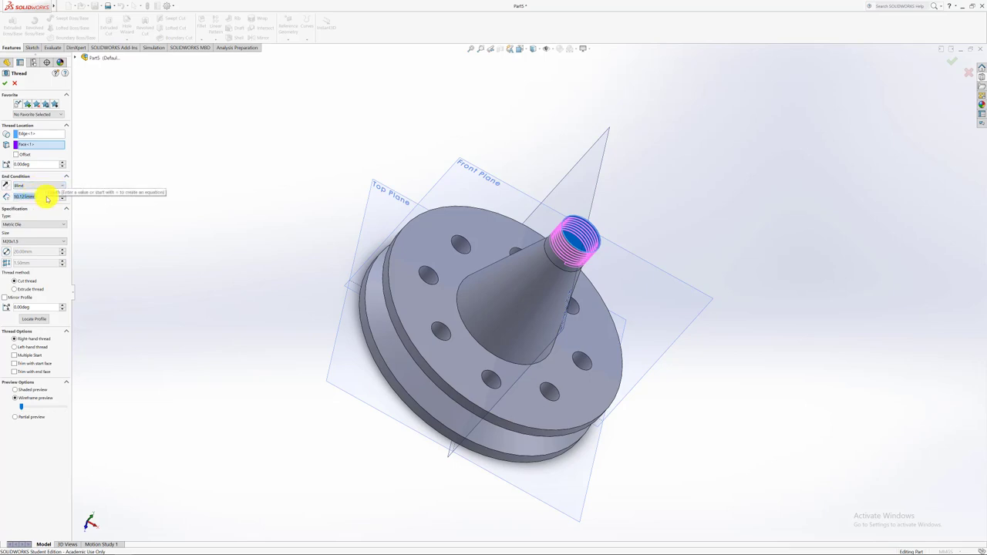
text(10)
key(Return)
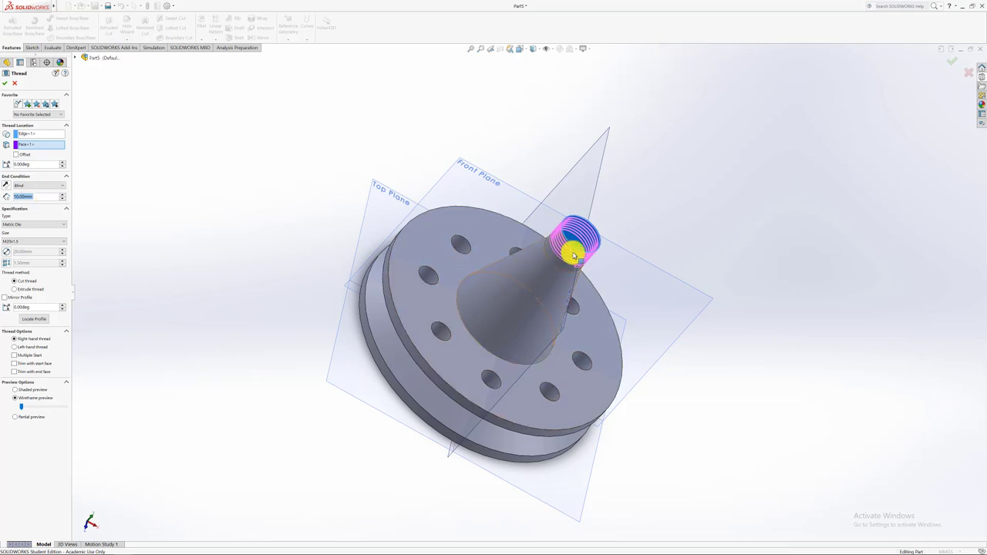
click(45, 187)
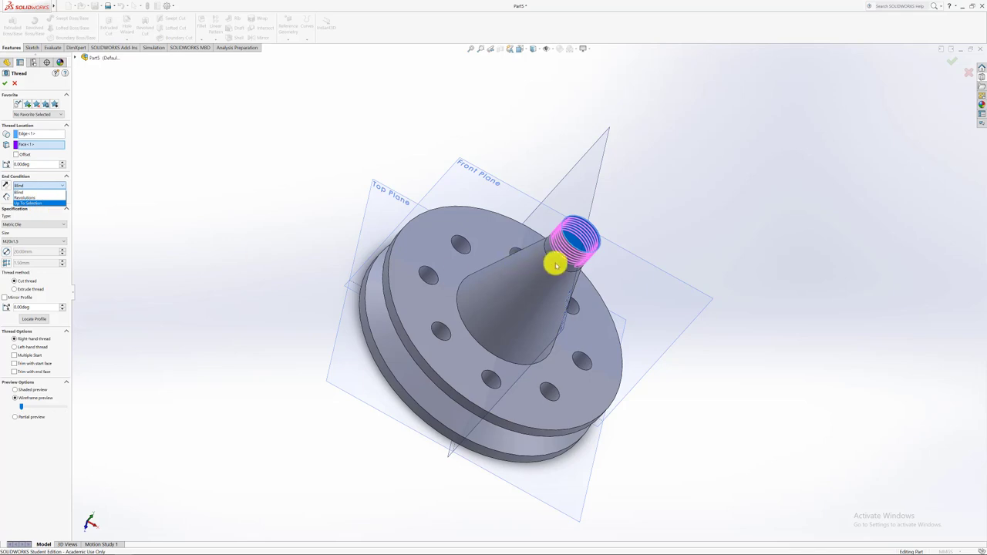
click(26, 192)
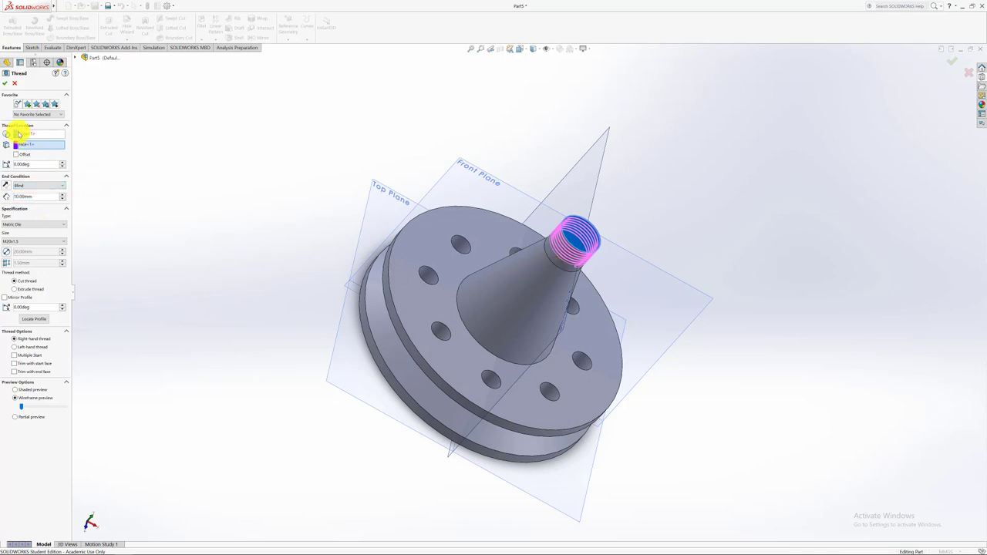
- Accept Thread1 and inspect the M20x1.5 grooves on the cylinder tip from several angles
click(5, 87)
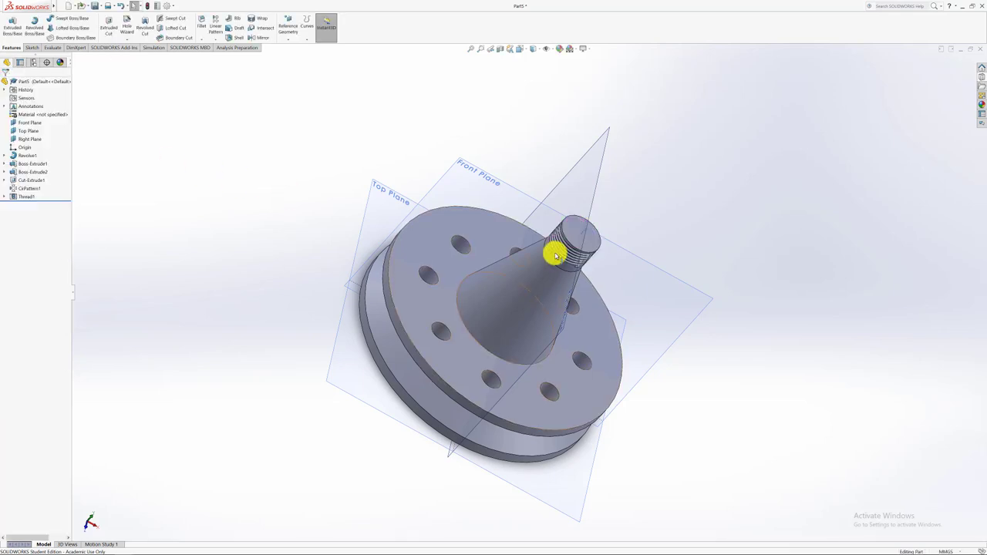
scroll(611, 252, down, 5)
middle_drag(611, 253, 626, 216)
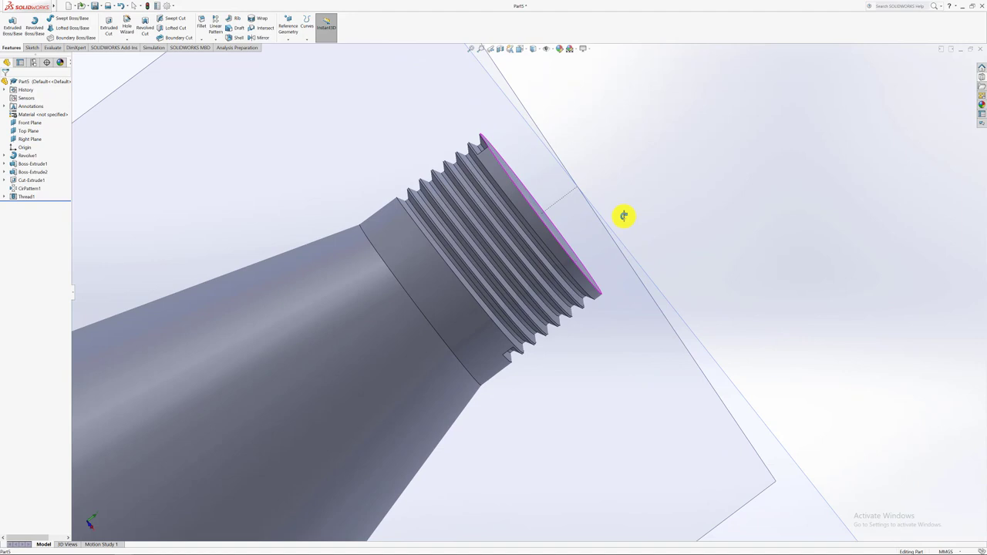
middle_drag(553, 216, 627, 330)
scroll(526, 251, up, 5)
scroll(489, 321, down, 3)
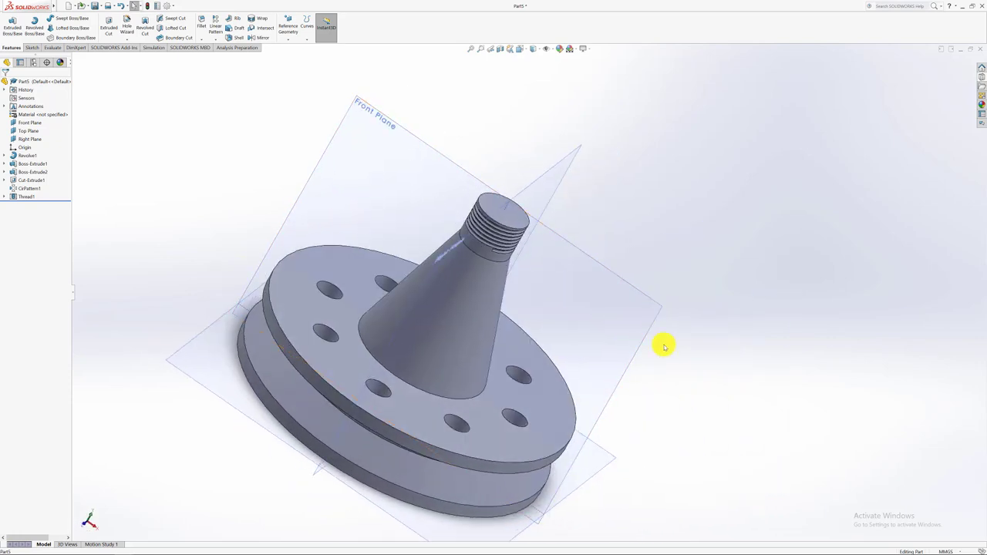